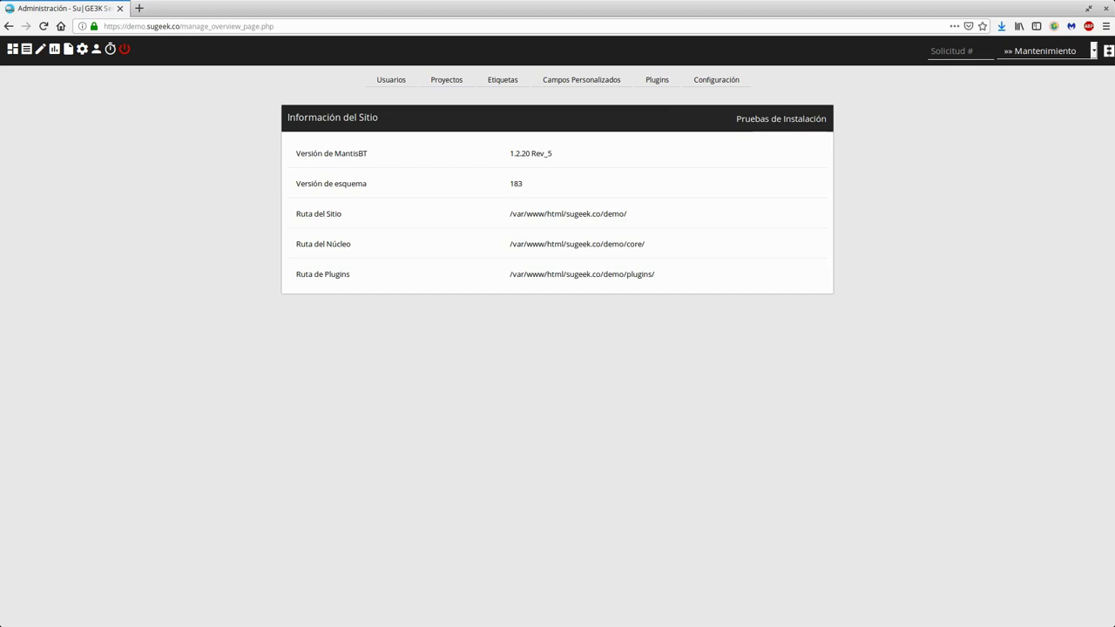
Step: Open the plugin management page and review the lists of installed and available plugins
click(647, 81)
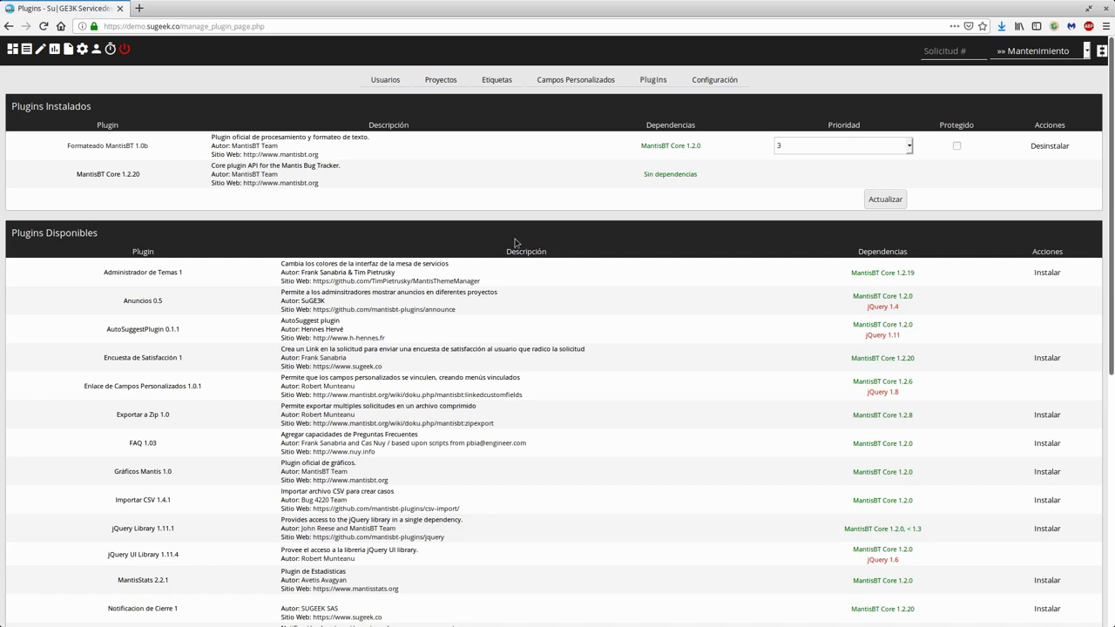
scroll(221, 238, down, 3)
drag(98, 94, 238, 324)
scroll(238, 325, up, 3)
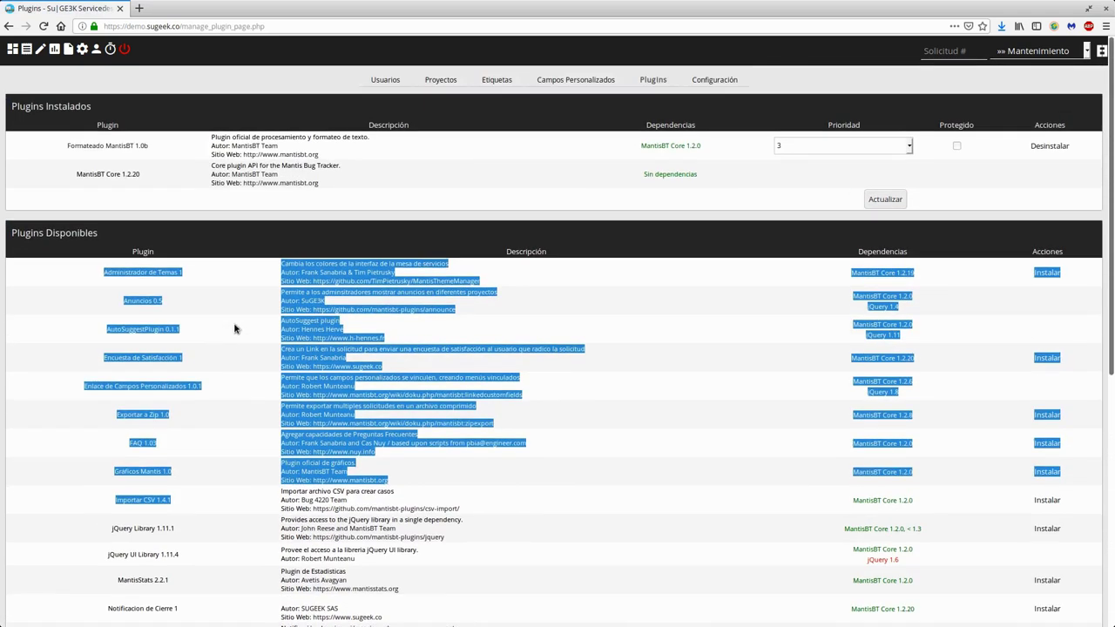
drag(9, 106, 438, 173)
click(438, 173)
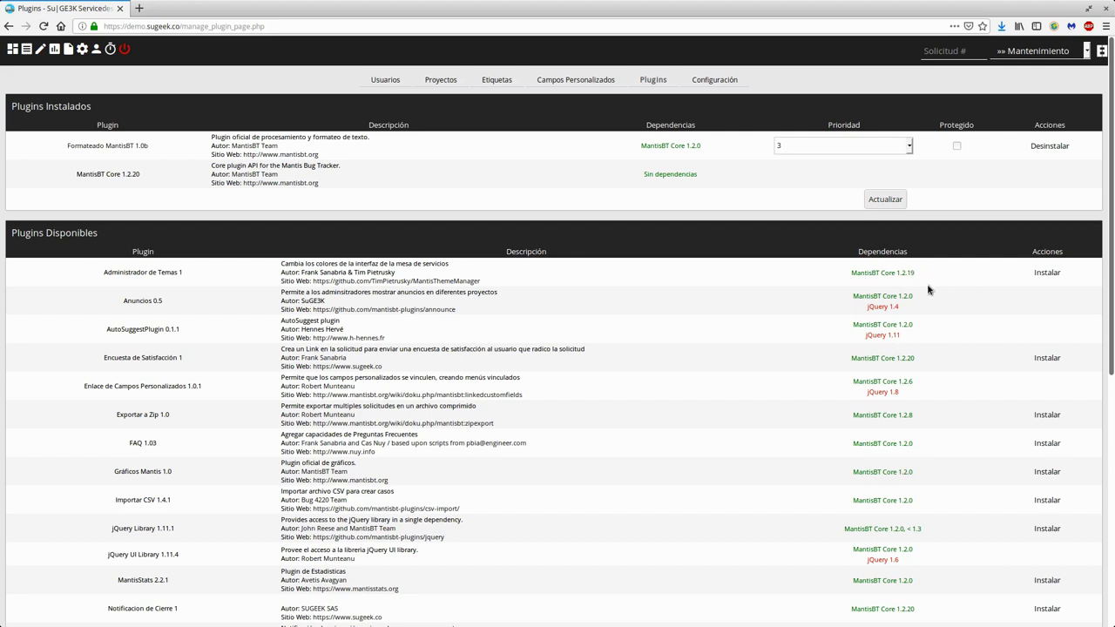
scroll(542, 274, down, 5)
scroll(542, 275, up, 5)
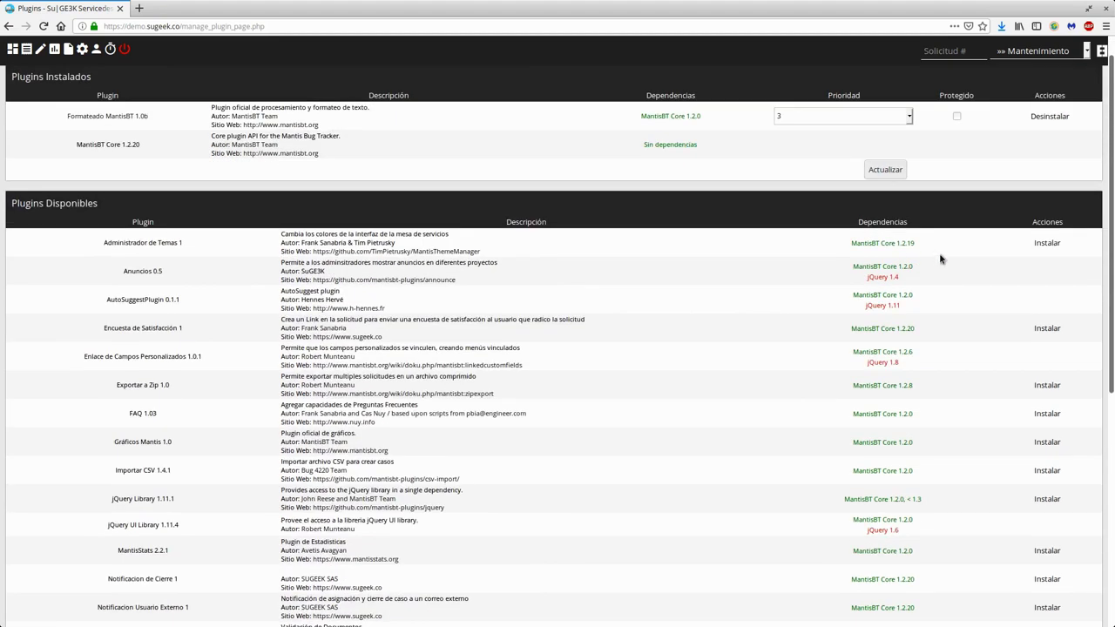
Step: Examine the dependencies of the Administrador de Temas and Enlace de Campos Personalizados plugins
drag(843, 244, 921, 244)
click(853, 243)
drag(853, 243, 906, 246)
click(925, 251)
drag(140, 358, 415, 352)
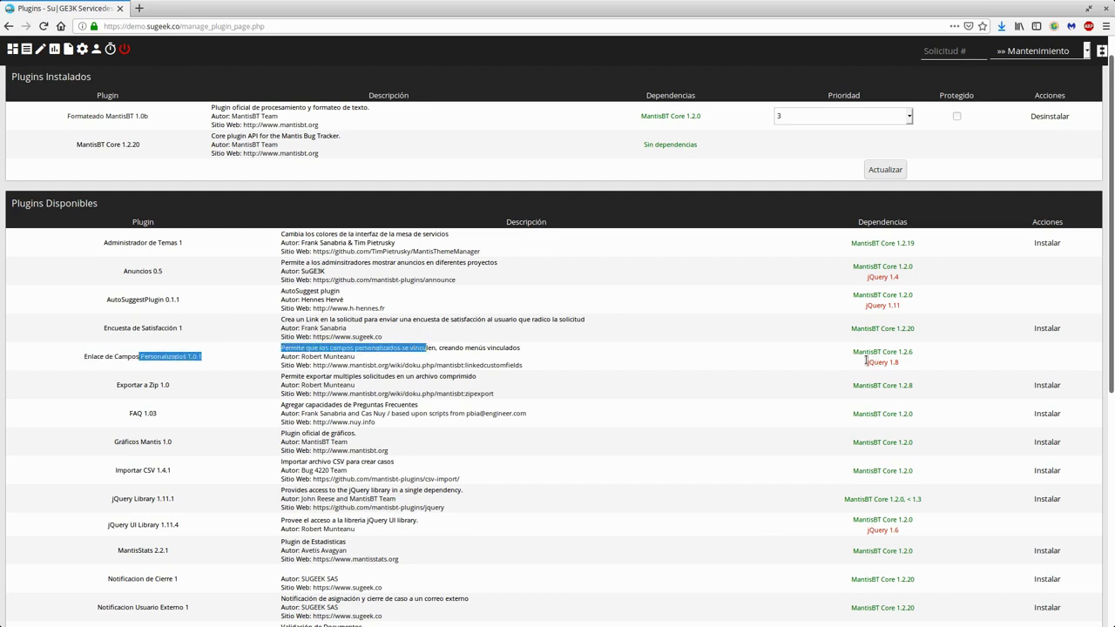
drag(852, 353, 901, 367)
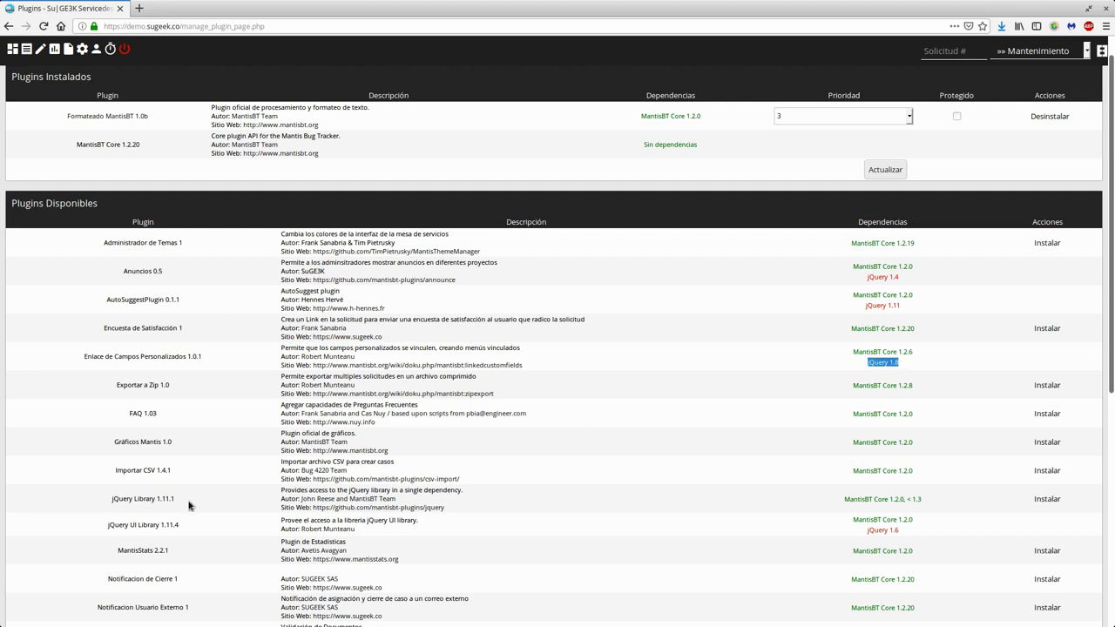
Step: Install the jQuery Library 1.11.1 plugin and the Enlace de Campos Personalizados 1.0.1 plugin
drag(135, 499, 568, 495)
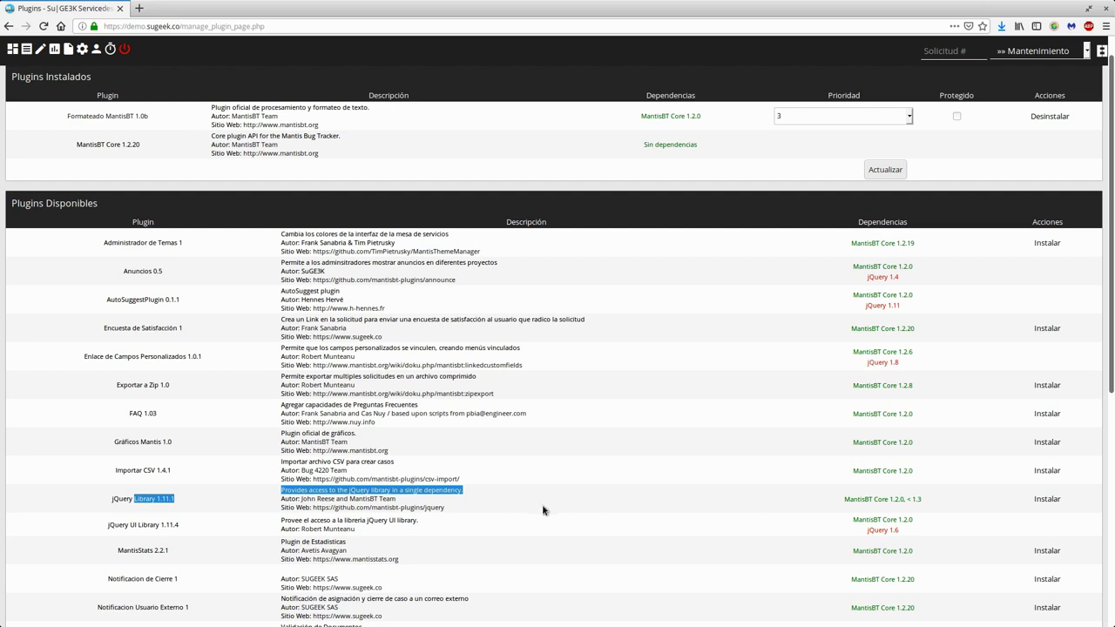
click(1042, 499)
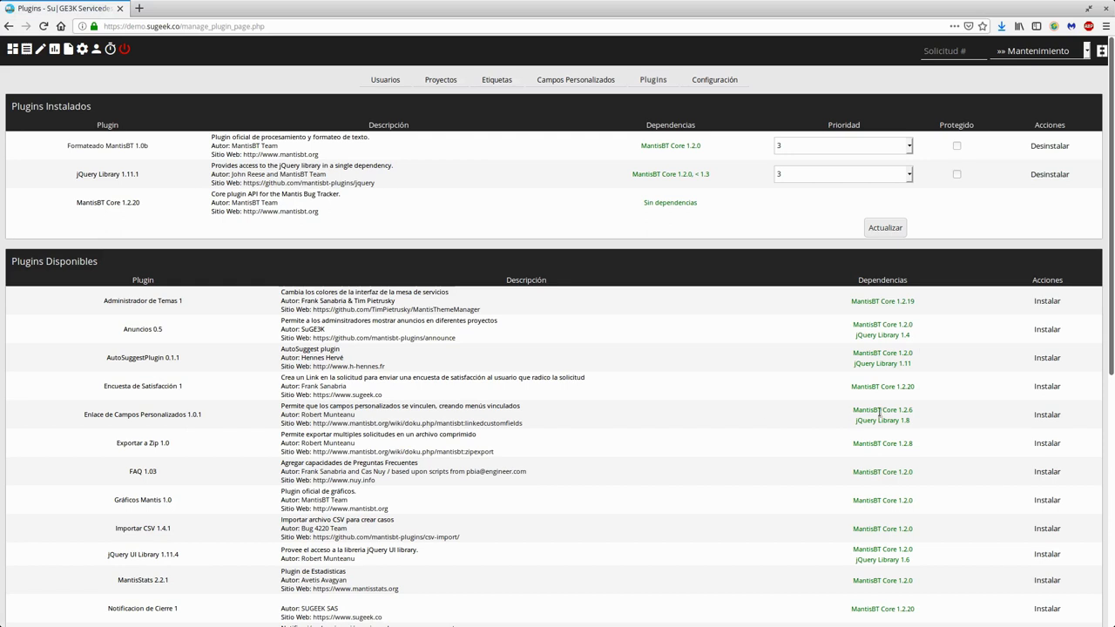
click(1041, 415)
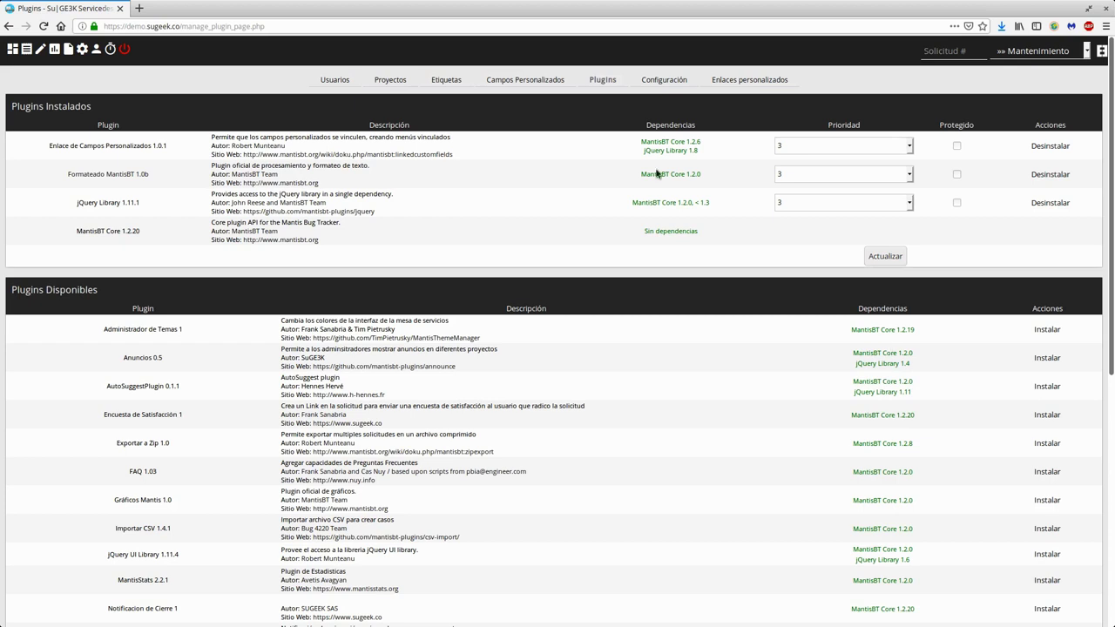
drag(59, 148, 655, 137)
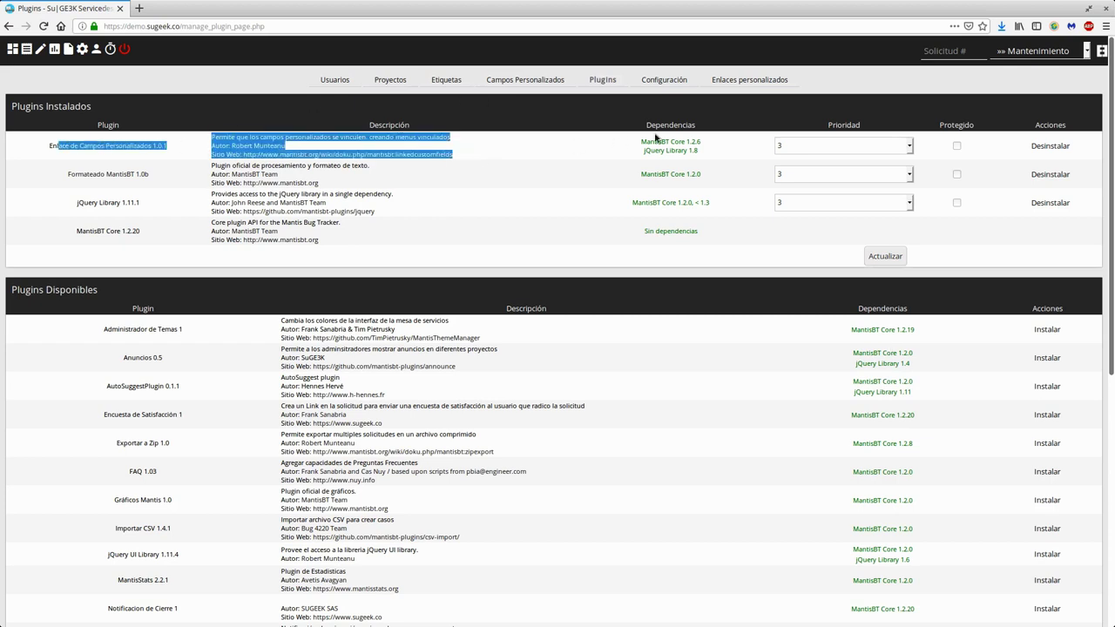
click(497, 148)
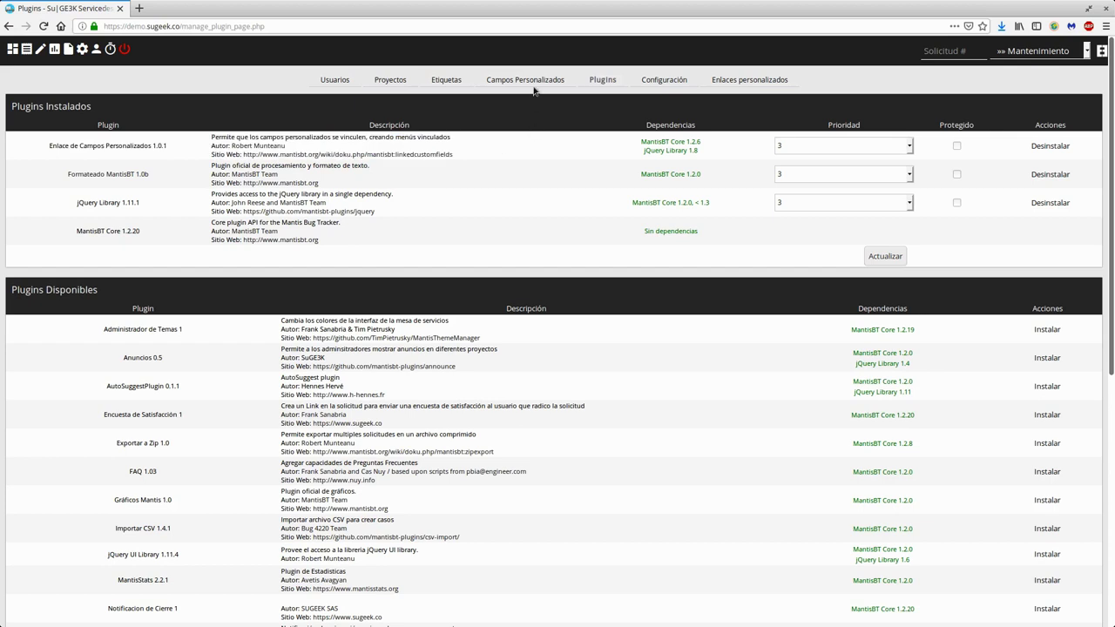
Step: Open the Enlaces personalizados configuration and check which custom fields and field types it supports
click(736, 84)
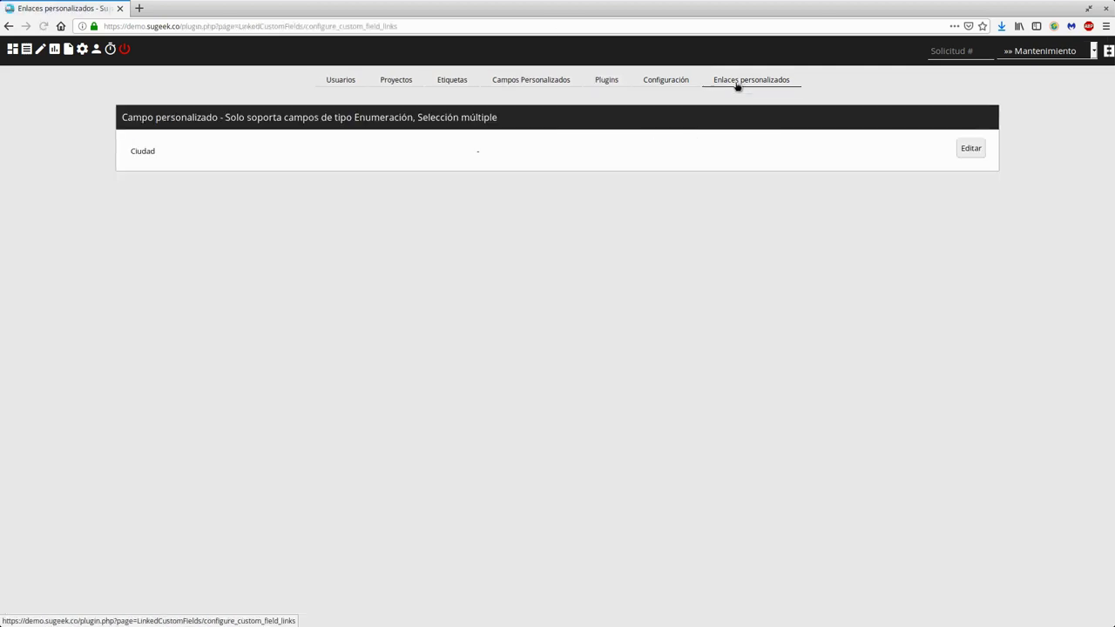
drag(125, 139, 534, 157)
click(216, 161)
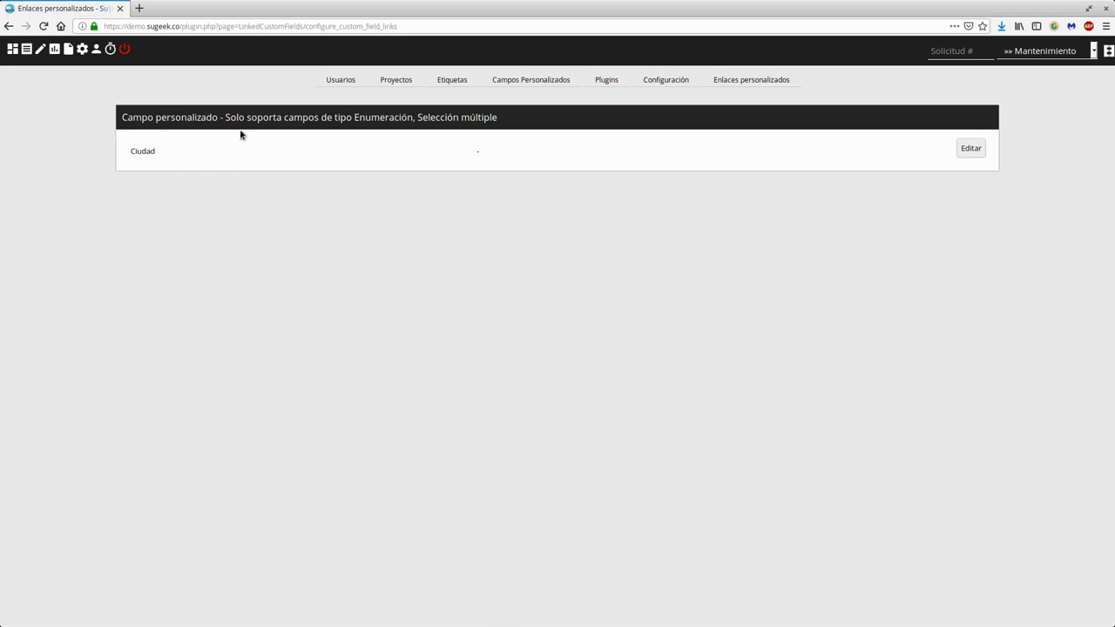
drag(229, 117, 501, 120)
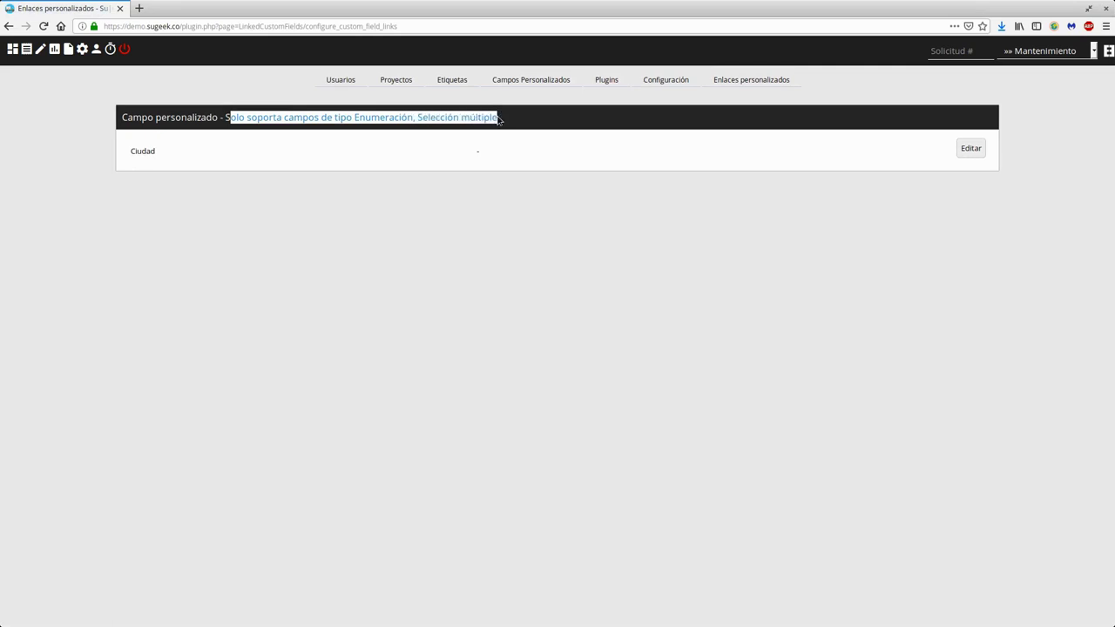
click(501, 119)
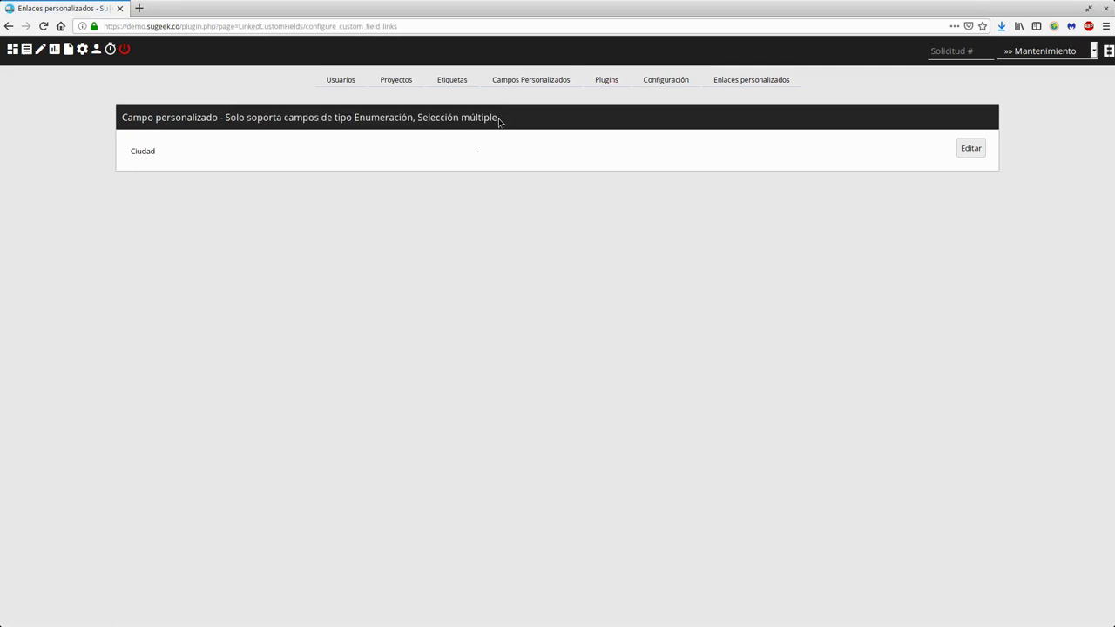
Step: Create a new custom field named Sede and continue to its settings
click(540, 87)
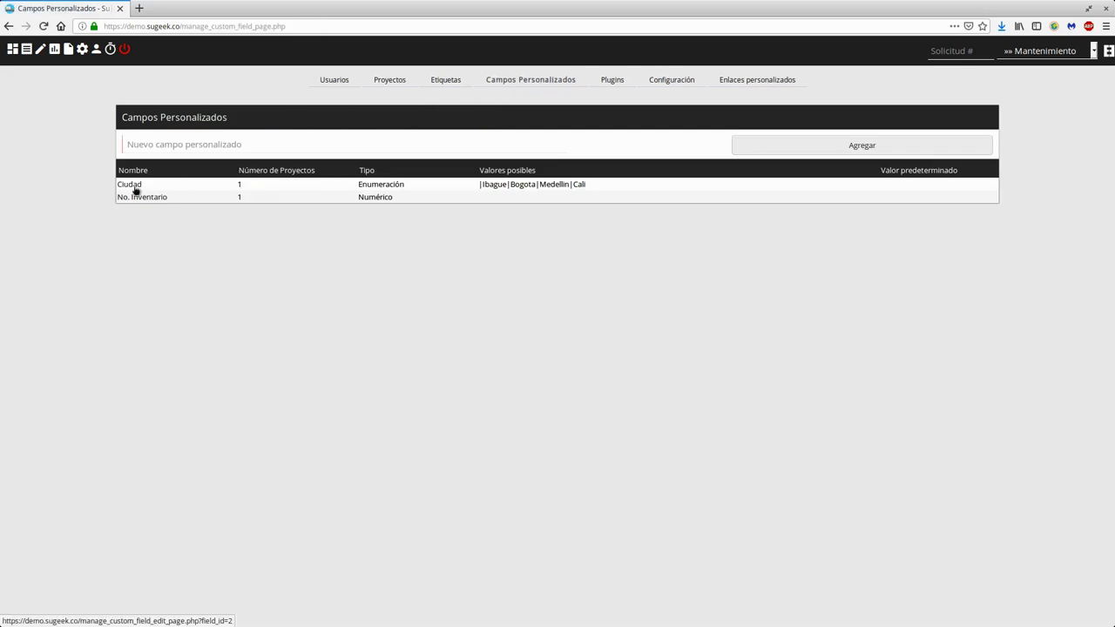
click(279, 151)
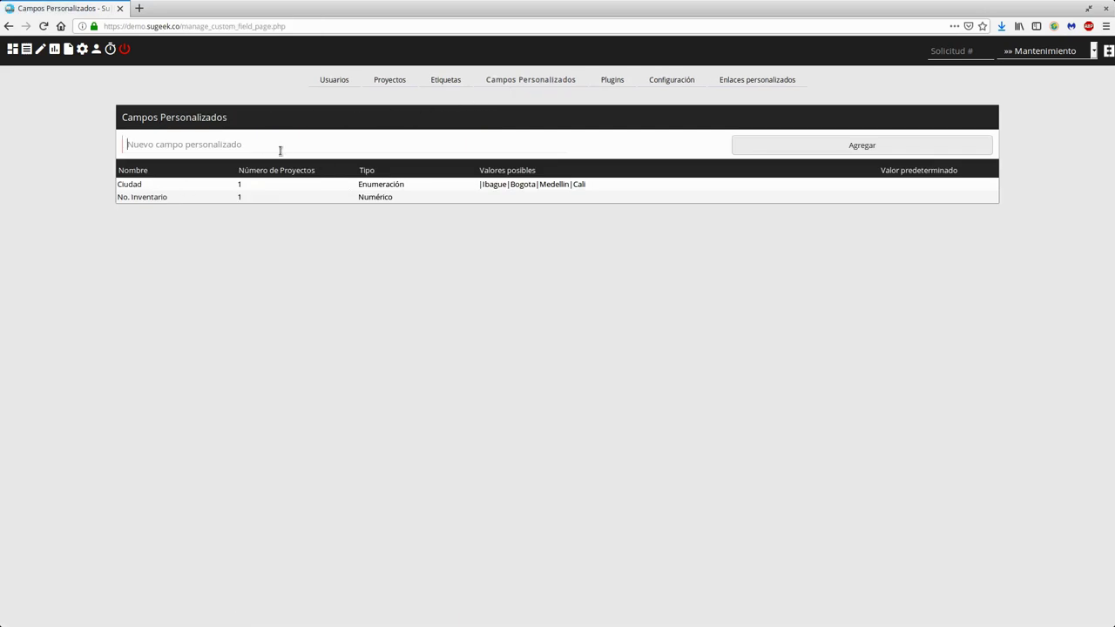
text(Sede)
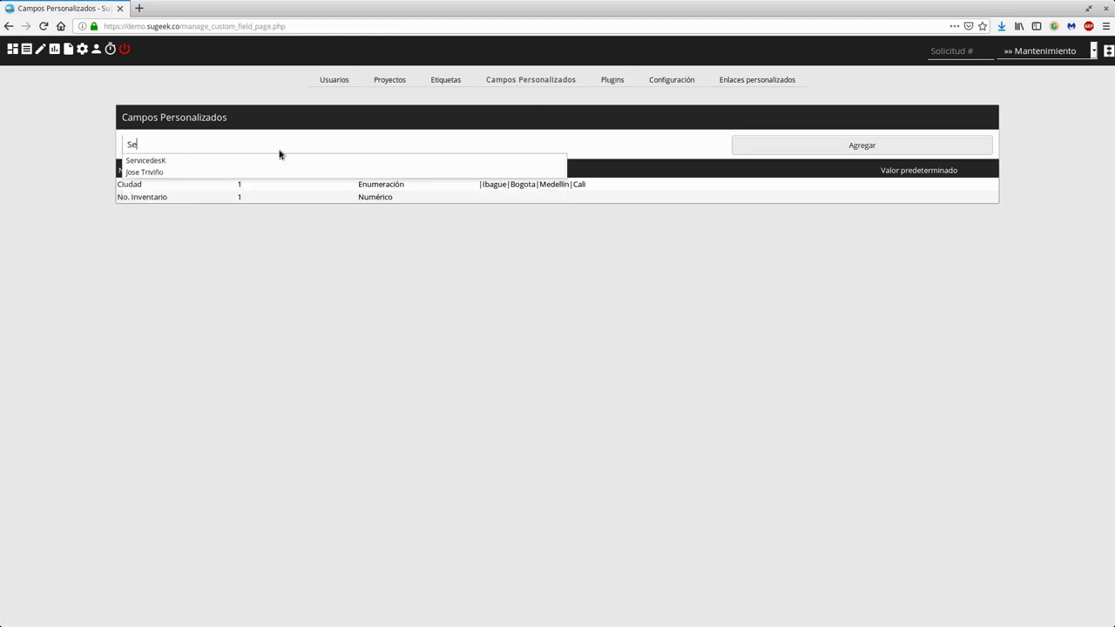
click(809, 152)
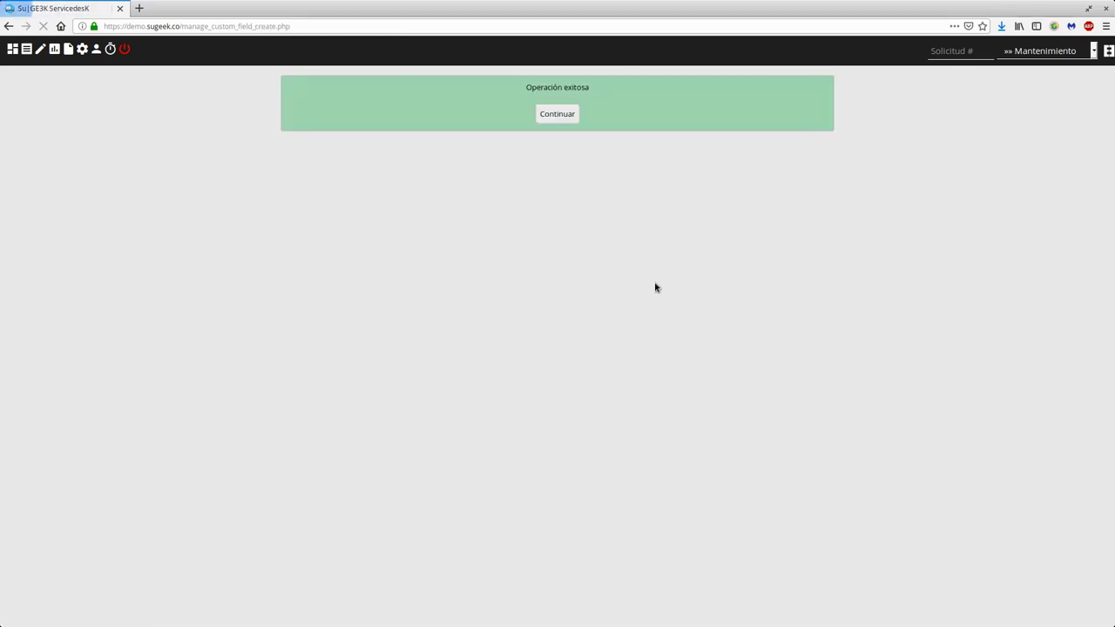
click(548, 119)
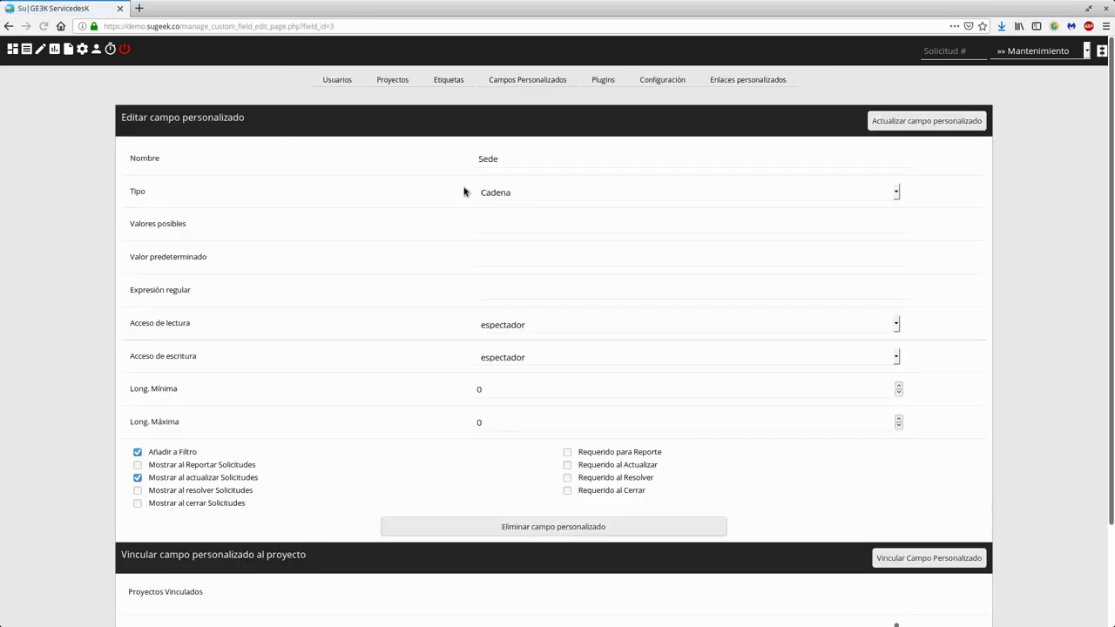
Step: Set the Sede field's type to Enumeración with the possible values |Sede 1|Sede 2|Sede 3
click(486, 192)
click(495, 262)
click(494, 222)
text(|Sede 1|Sede 2|Sede 3)
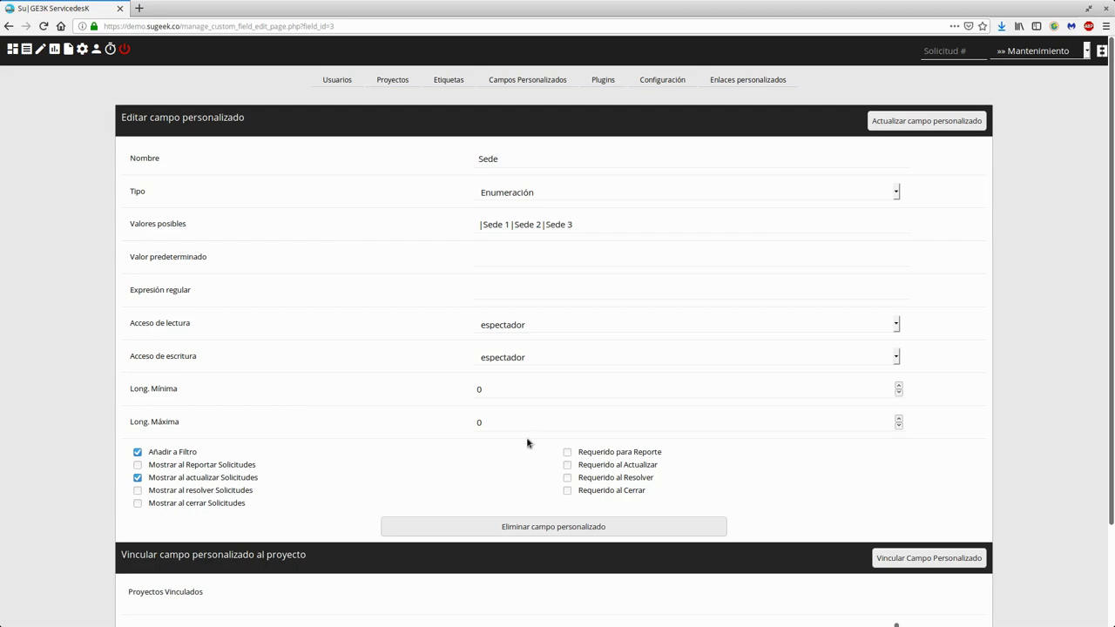
Step: Set the Sede field's write access to especialista and show it when reporting, resolving and closing requests
click(522, 361)
click(504, 427)
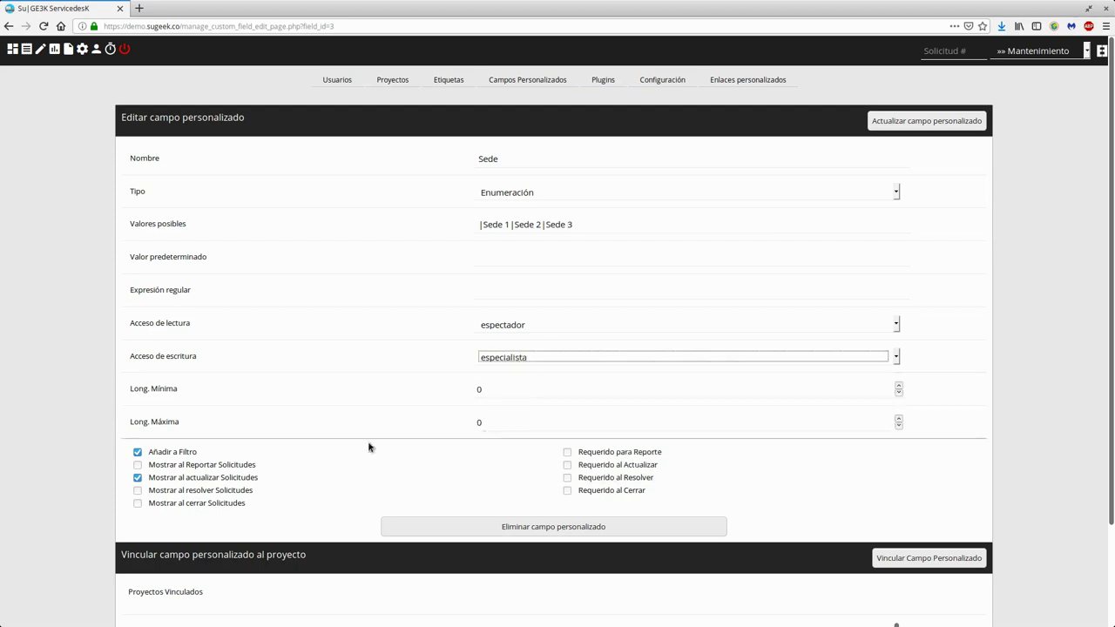
click(138, 466)
click(137, 490)
click(137, 504)
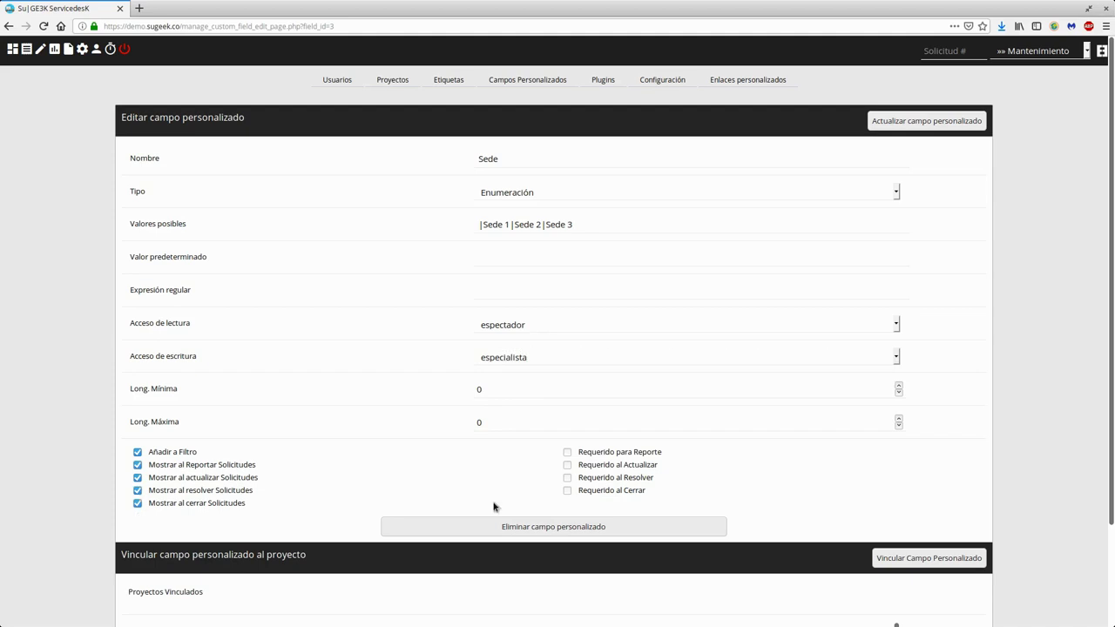
Step: Make the Sede field required on report, update, resolve and close, and save the custom field
click(567, 452)
click(567, 465)
click(567, 490)
click(567, 478)
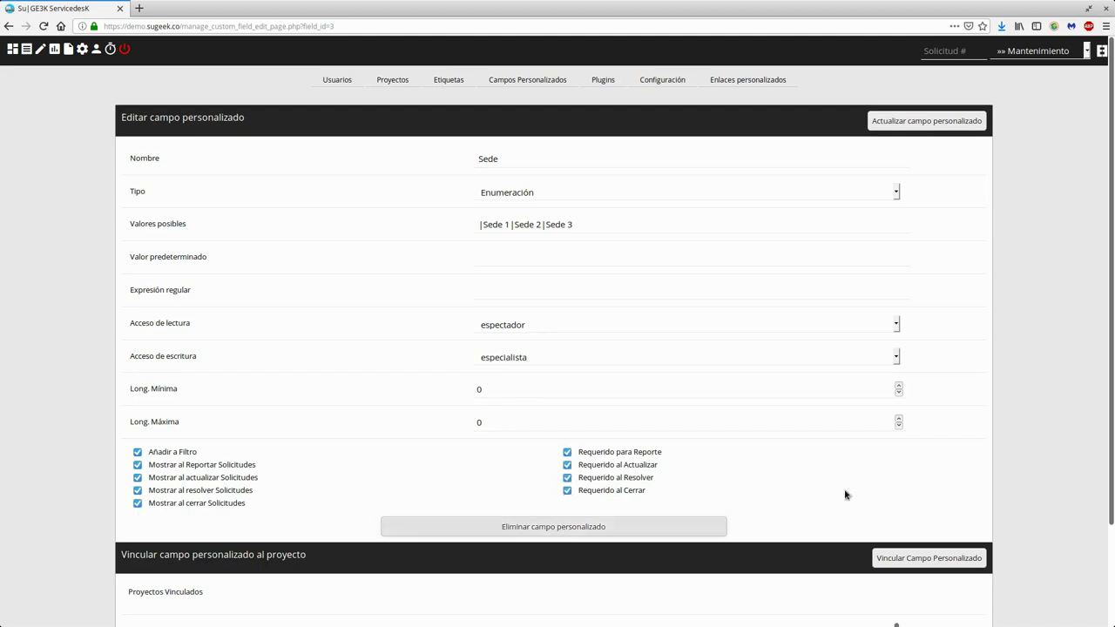
click(922, 124)
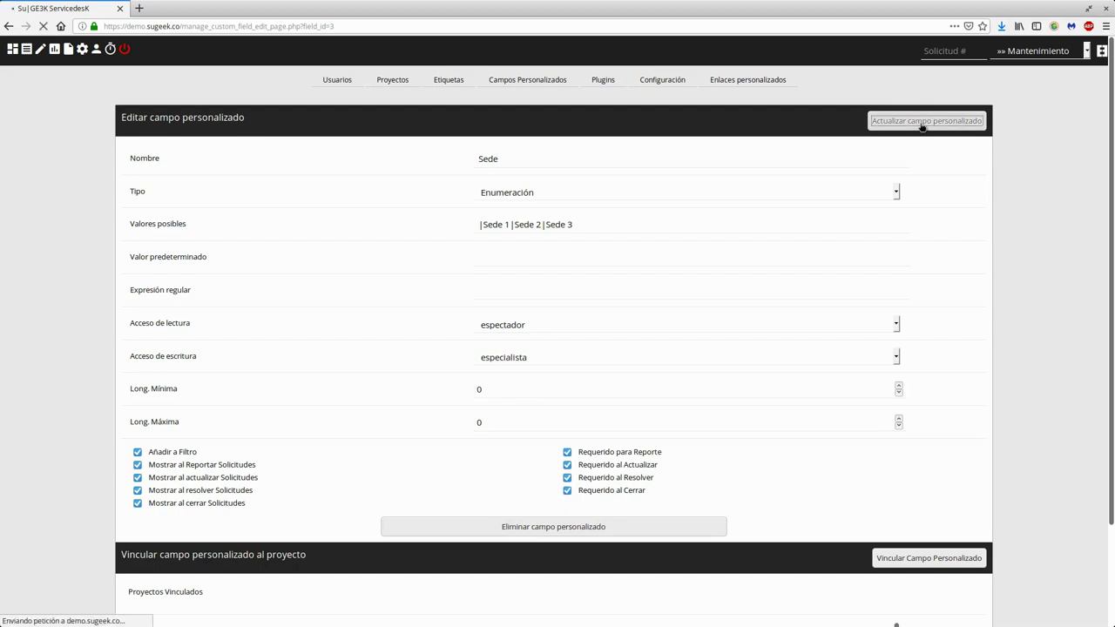
click(550, 104)
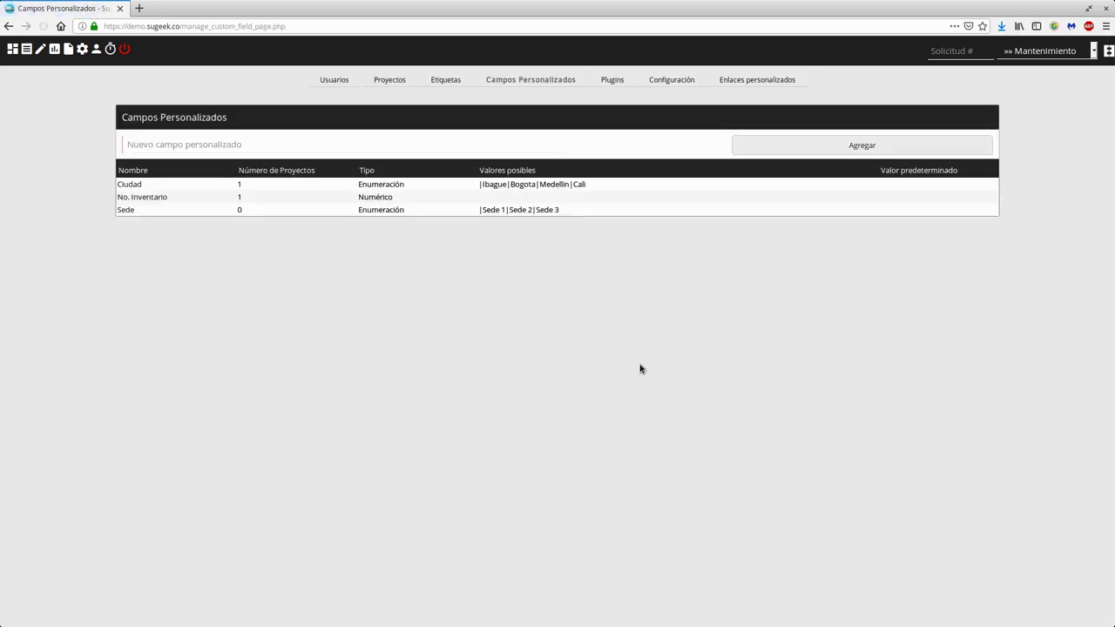
Step: Link the Sede custom field to the Mantenimiento project with sequence 21
click(126, 211)
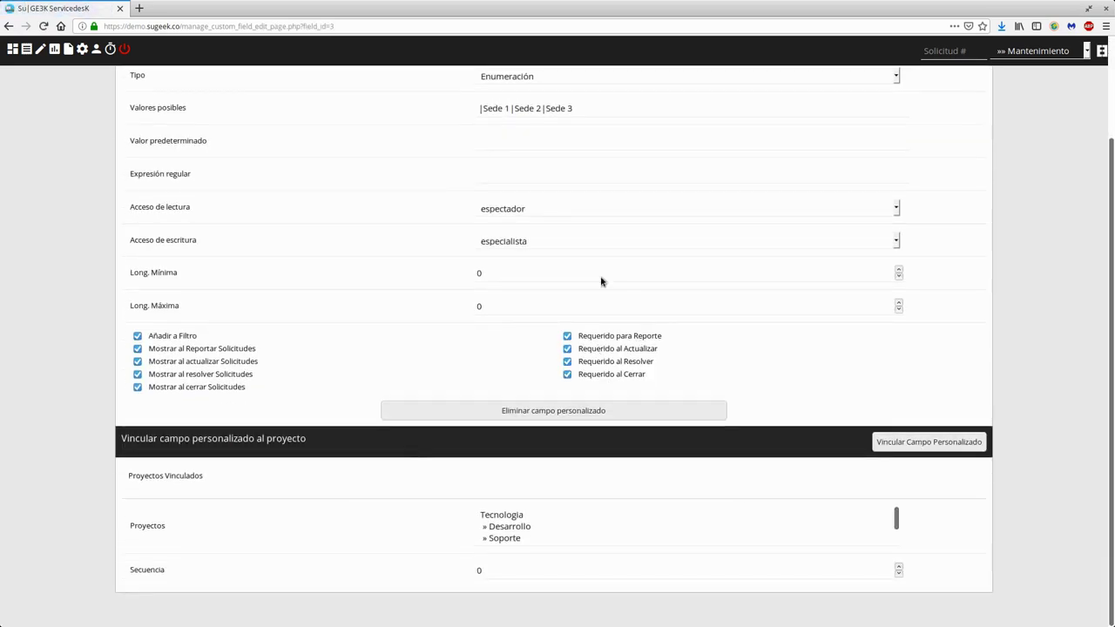
scroll(796, 241, up, 3)
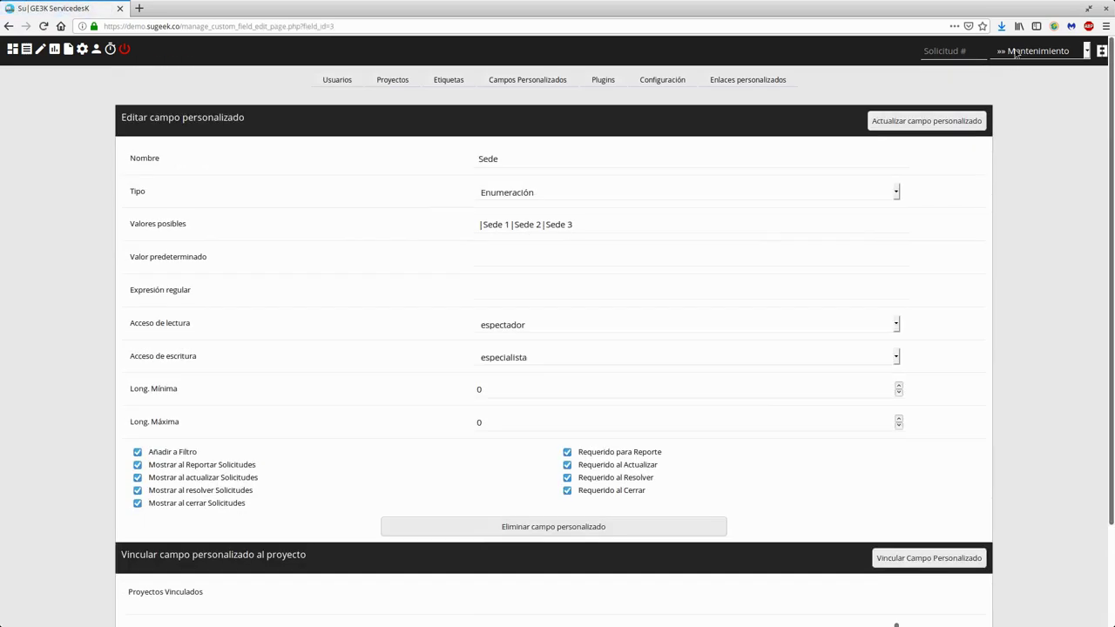
scroll(572, 502, down, 3)
scroll(523, 530, down, 1)
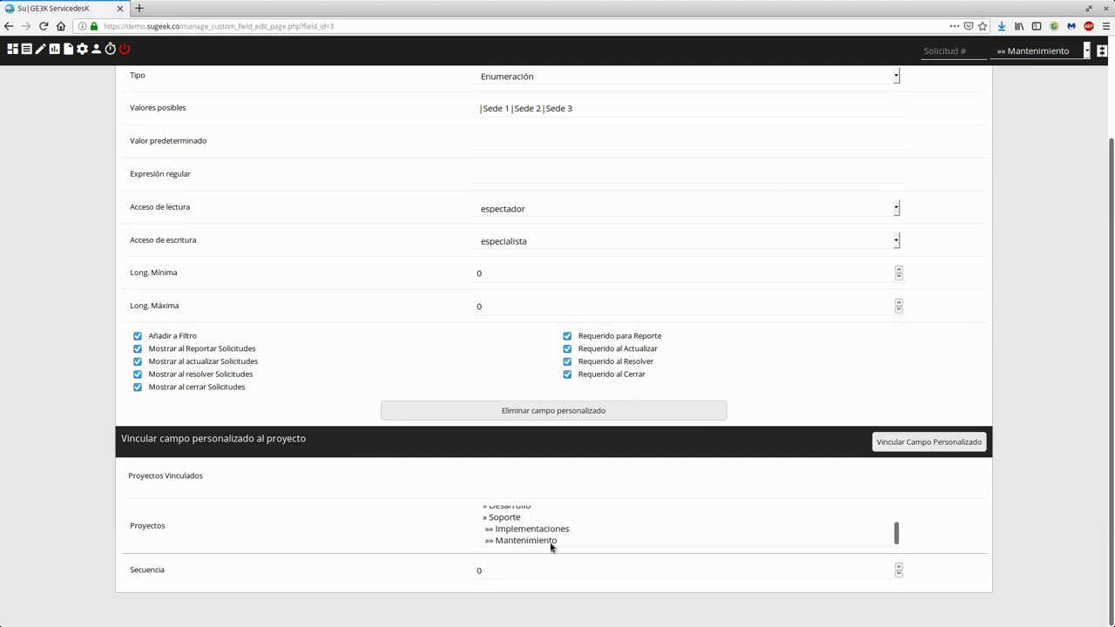
click(555, 541)
key(Tab)
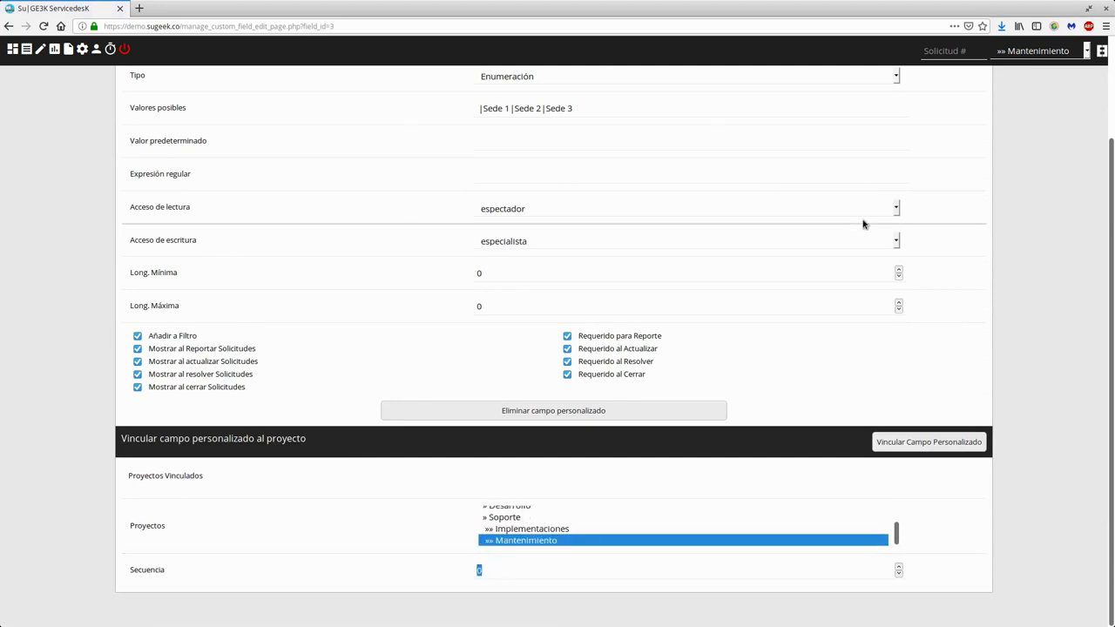
text(21)
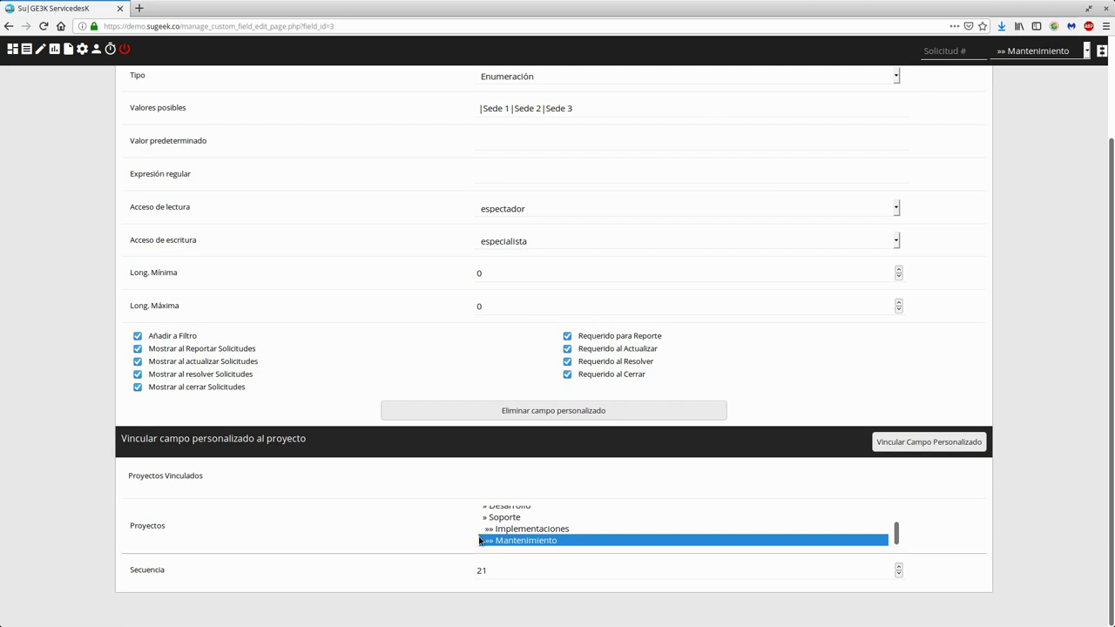
drag(505, 571, 466, 575)
click(423, 571)
click(910, 446)
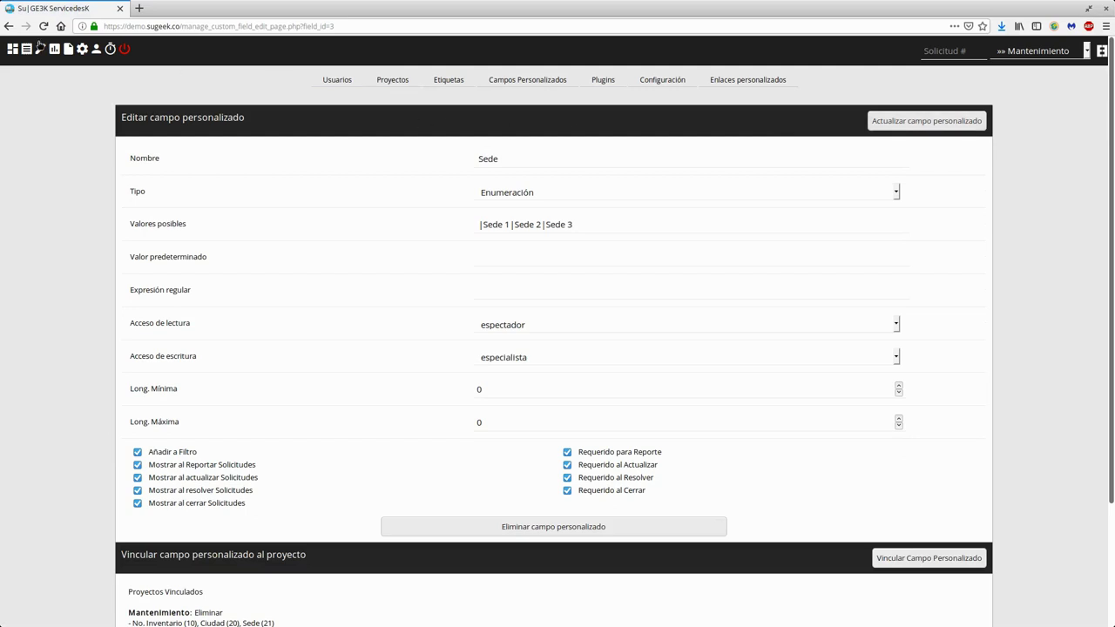
Step: Open a new request report and examine which options the Ciudad and Sede fields offer before they are linked
click(40, 48)
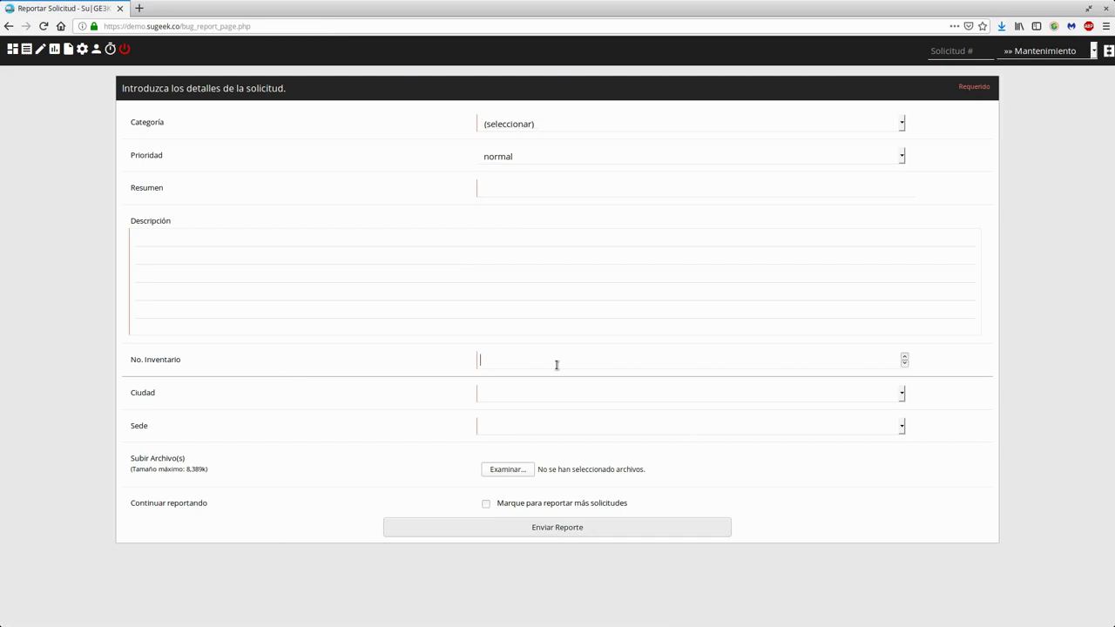
click(505, 393)
click(316, 418)
click(522, 427)
click(473, 440)
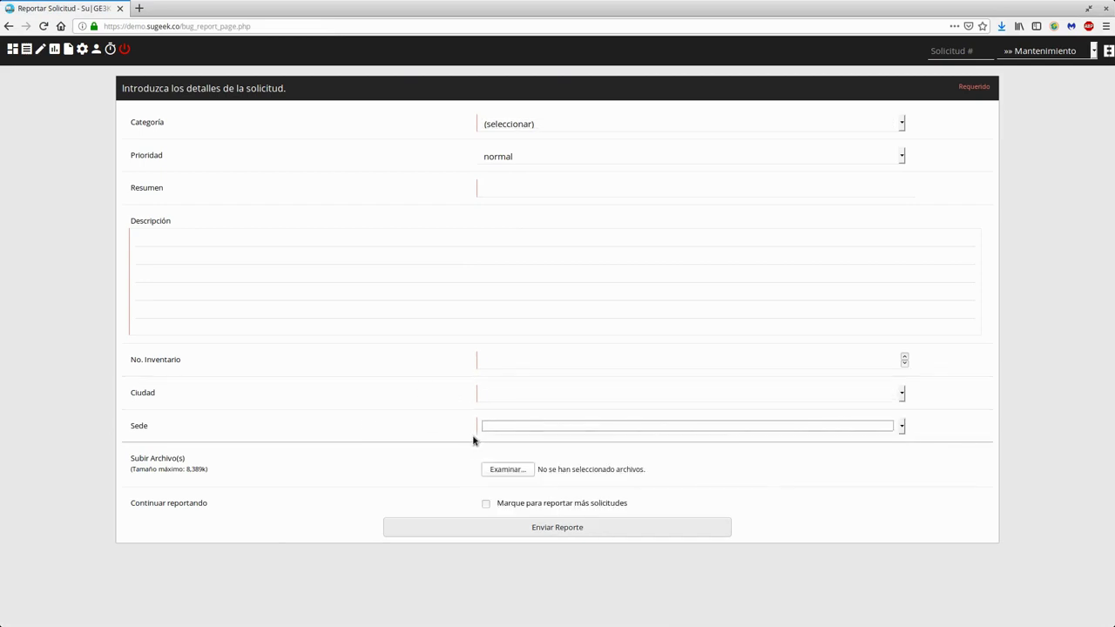
click(518, 427)
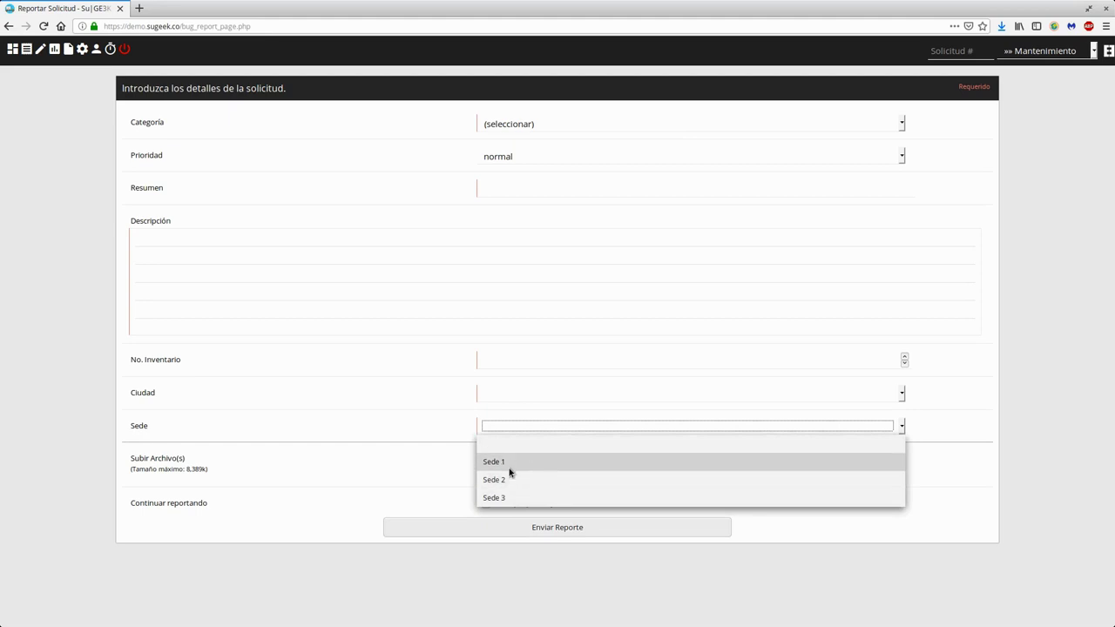
click(500, 401)
click(500, 400)
click(438, 407)
click(512, 425)
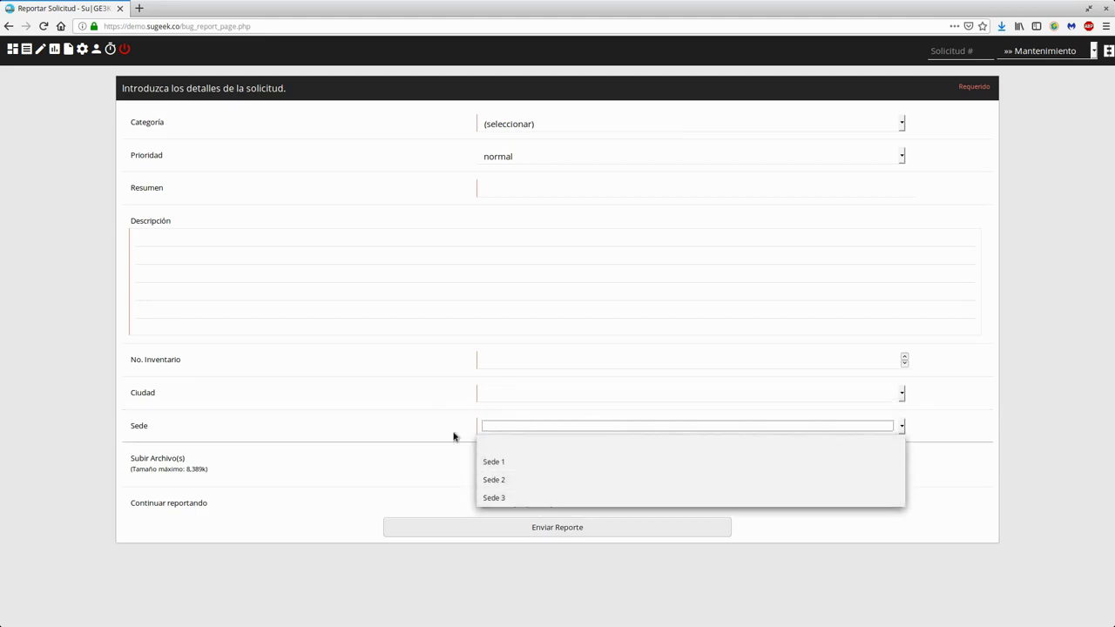
click(420, 431)
click(495, 392)
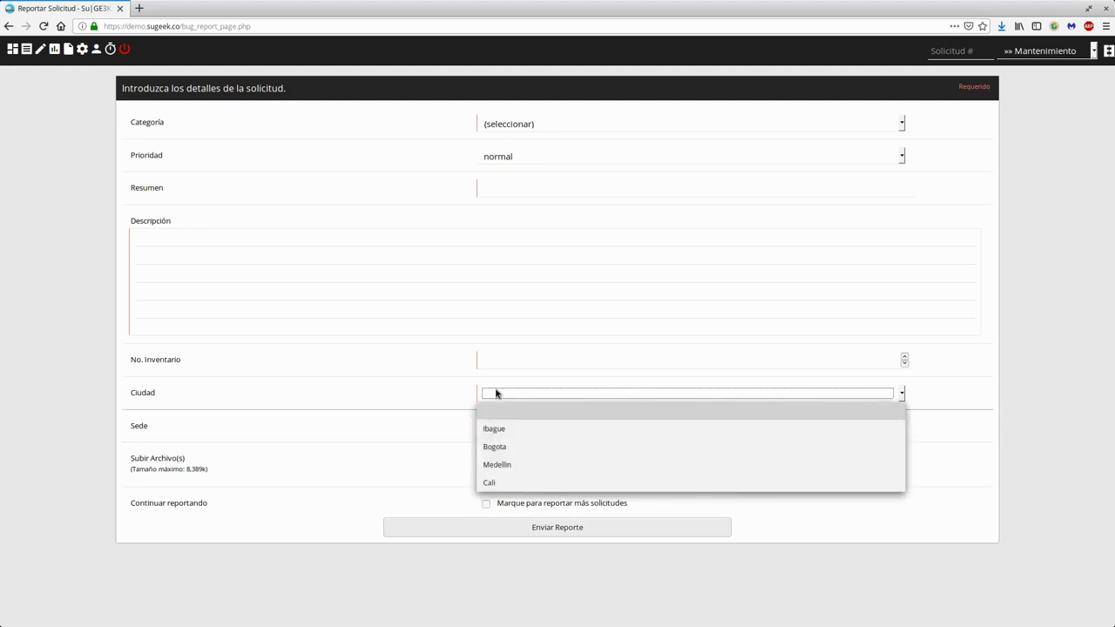
click(492, 482)
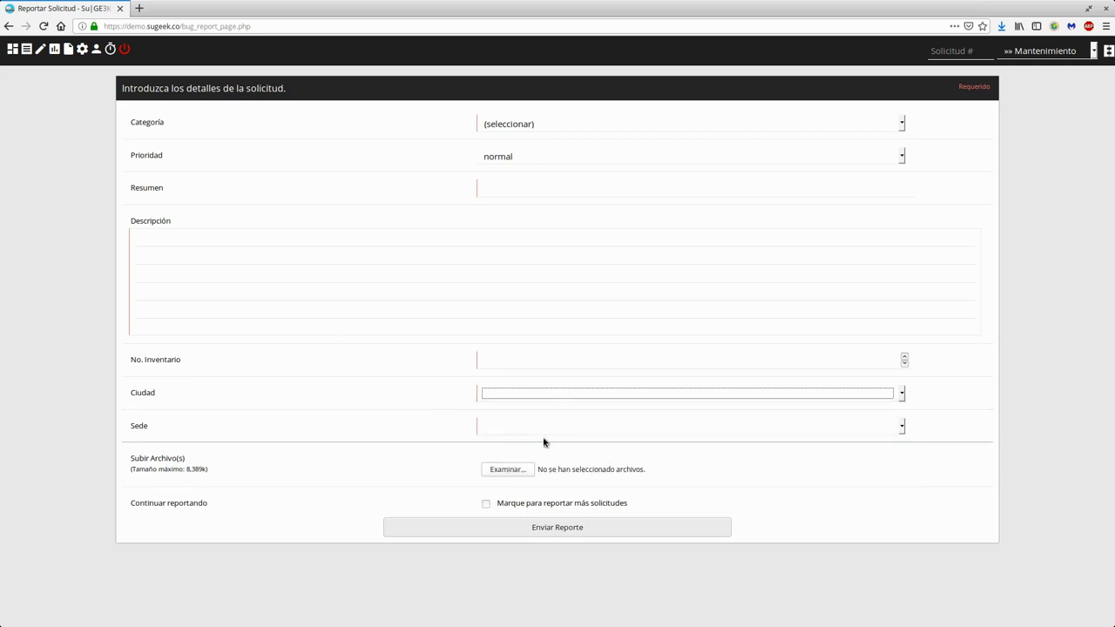
click(540, 426)
click(502, 396)
click(502, 394)
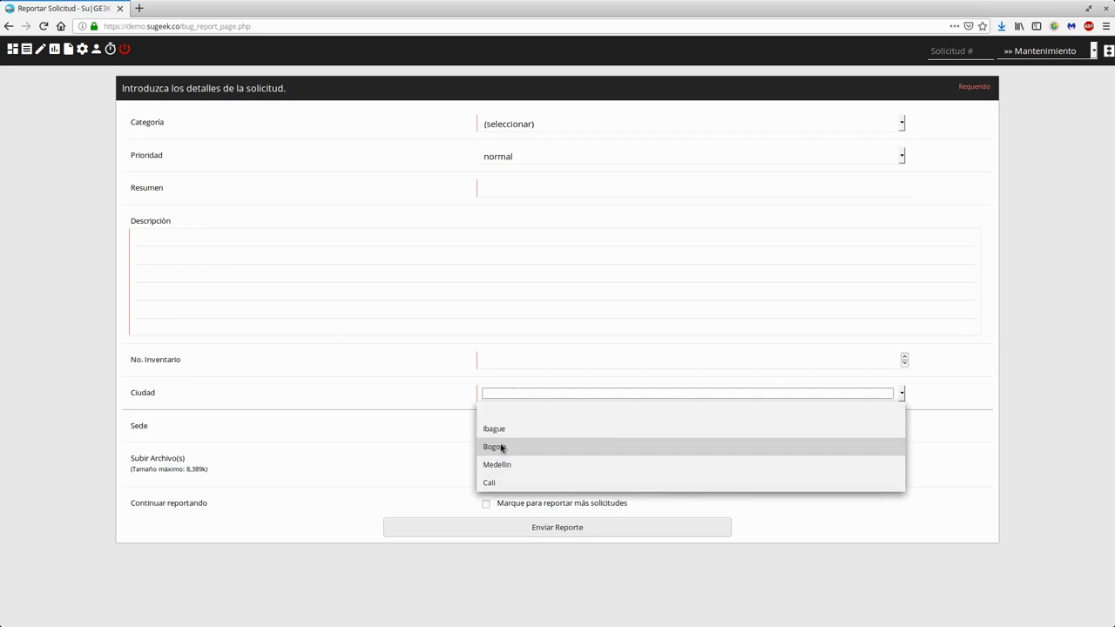
click(949, 409)
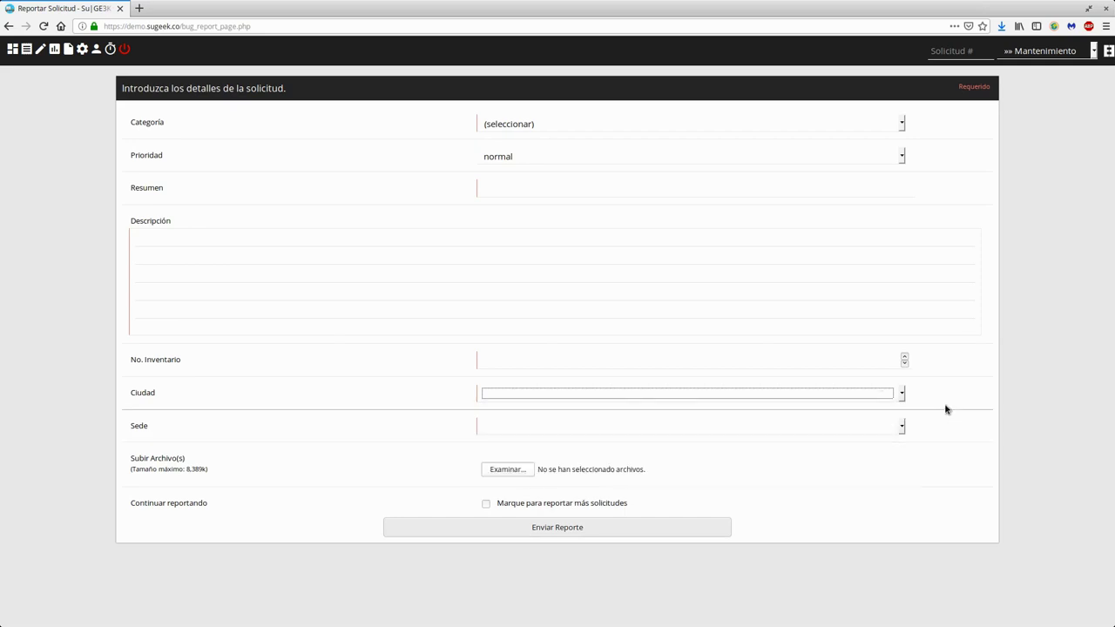
Step: Open the Ciudad field's settings in the custom field links and link it to Sede
click(81, 50)
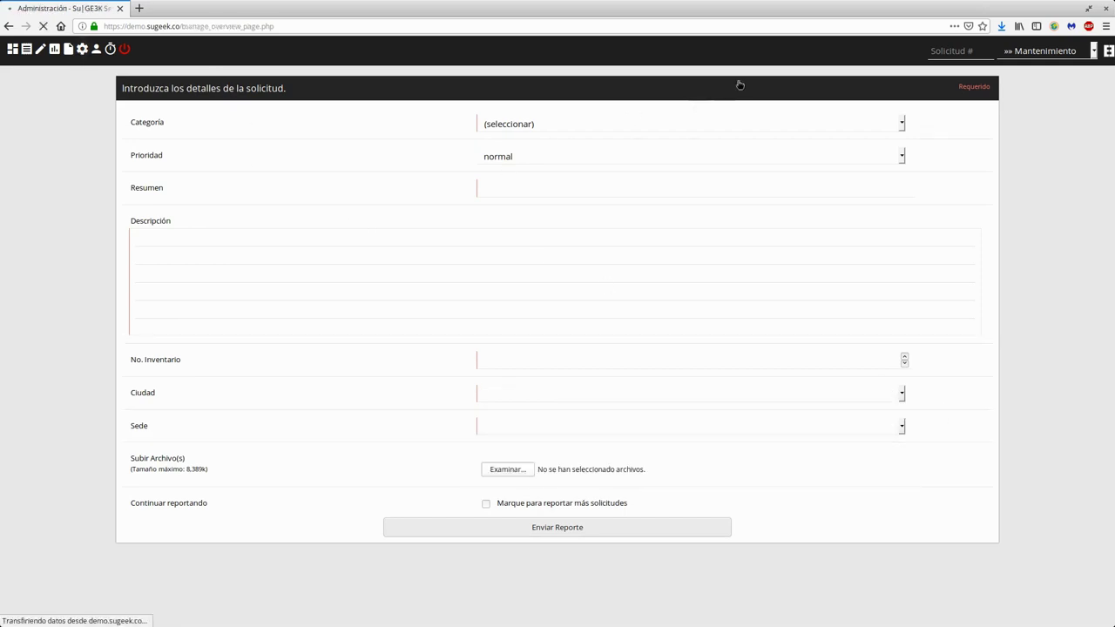
click(732, 80)
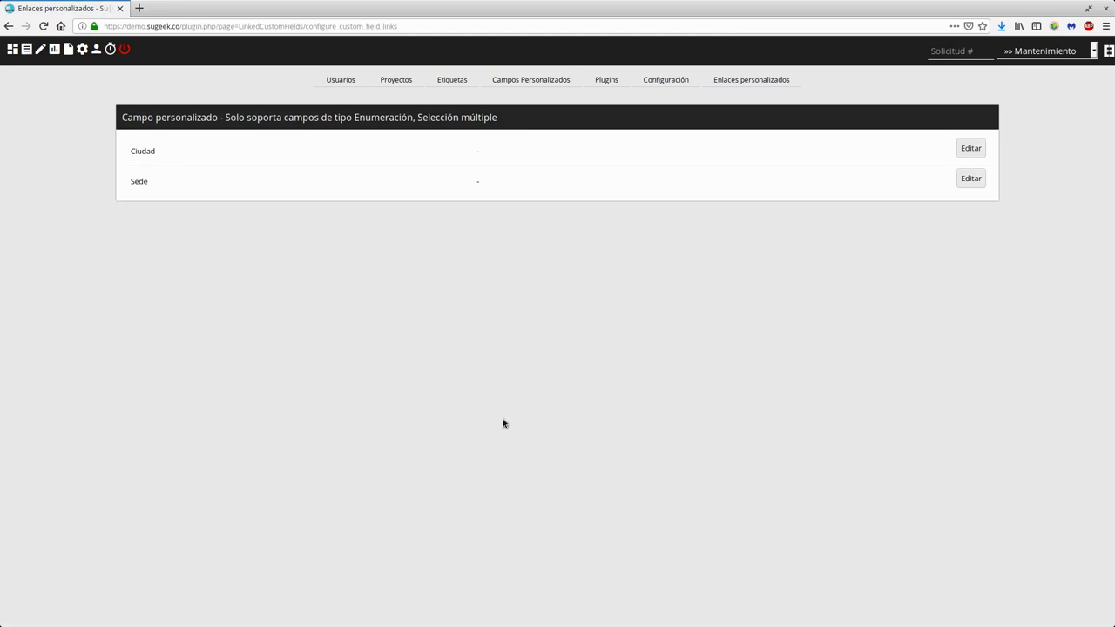
click(965, 180)
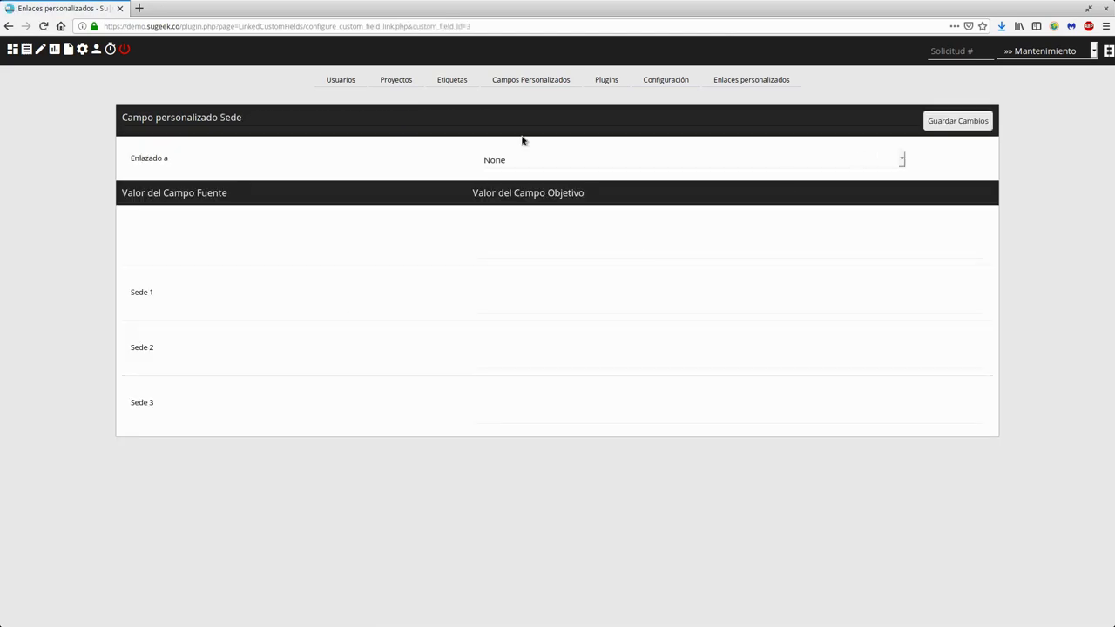
click(747, 81)
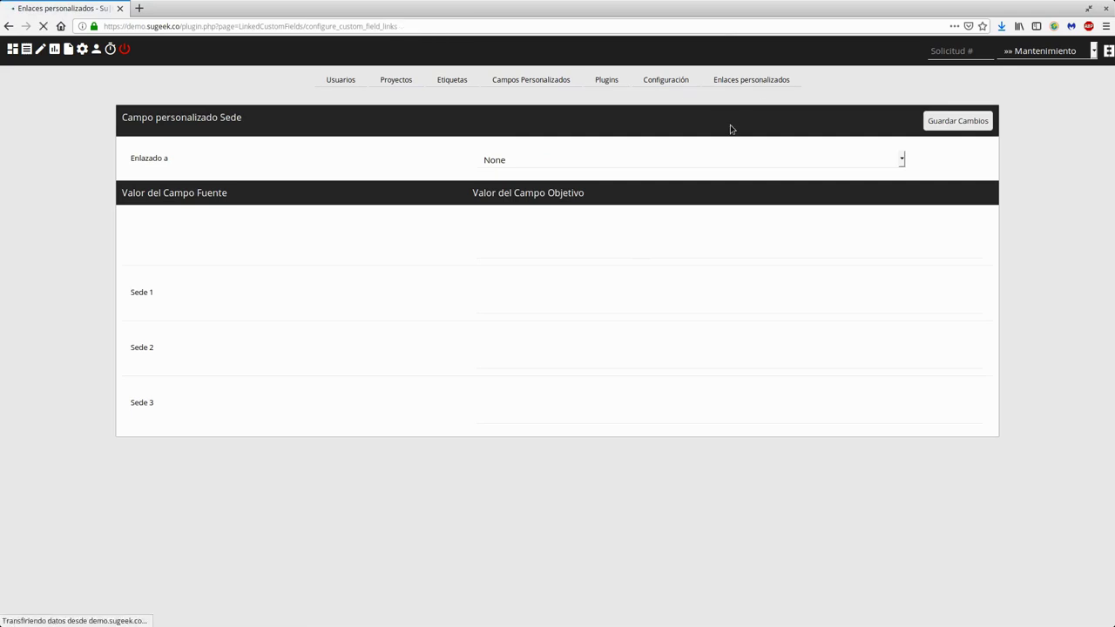
click(965, 151)
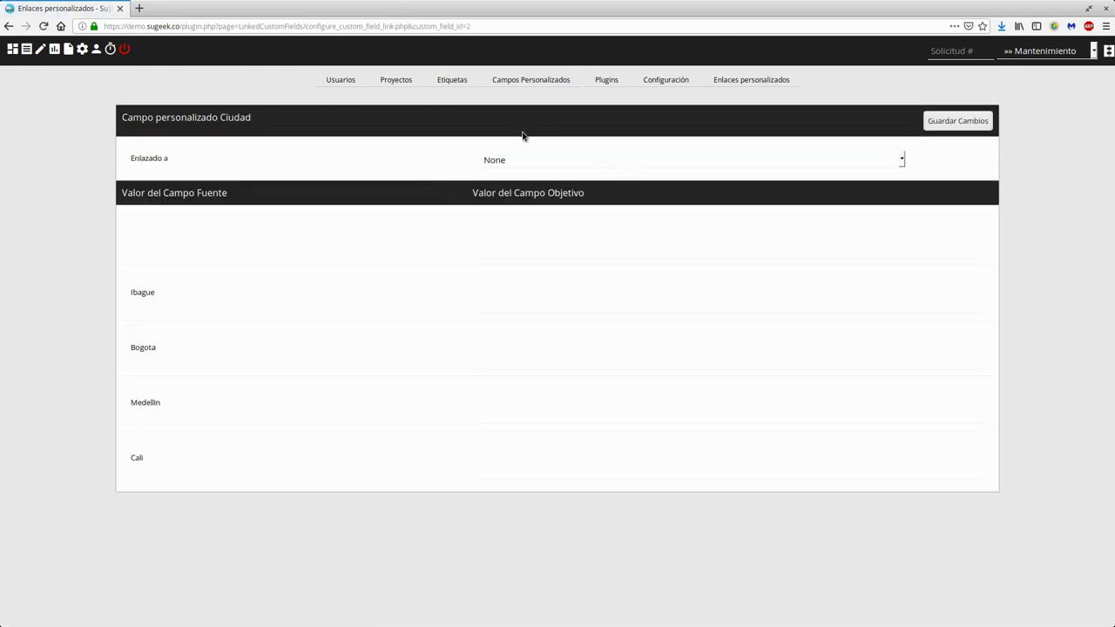
click(523, 166)
click(504, 195)
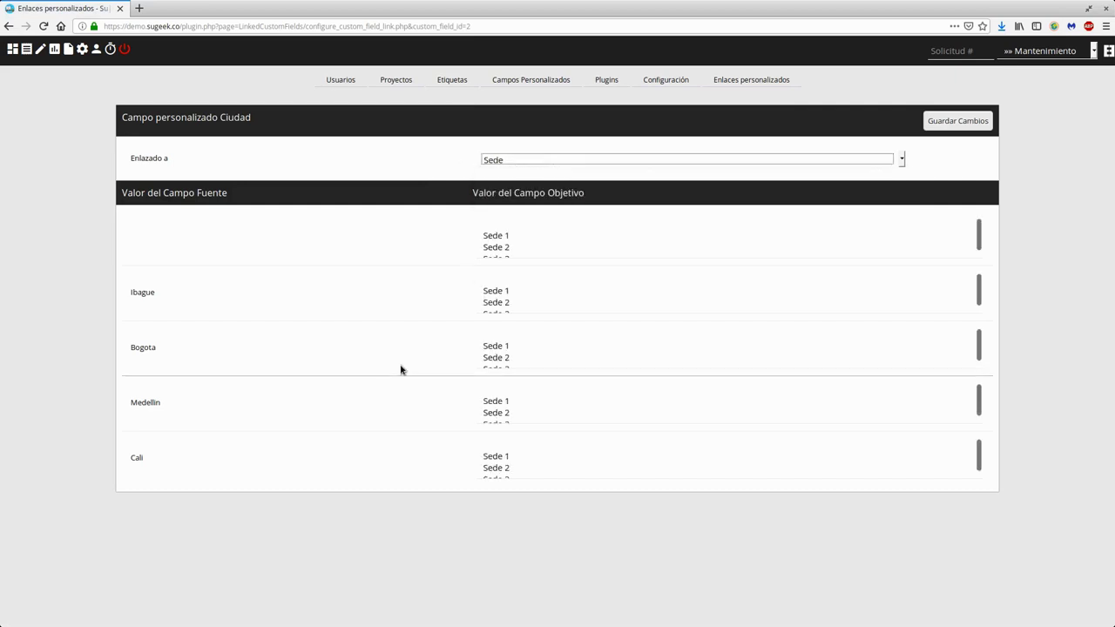
Step: Map the blank Ciudad value to the blank Sede value, and map both Ibague and Cali to Sede 1
click(369, 236)
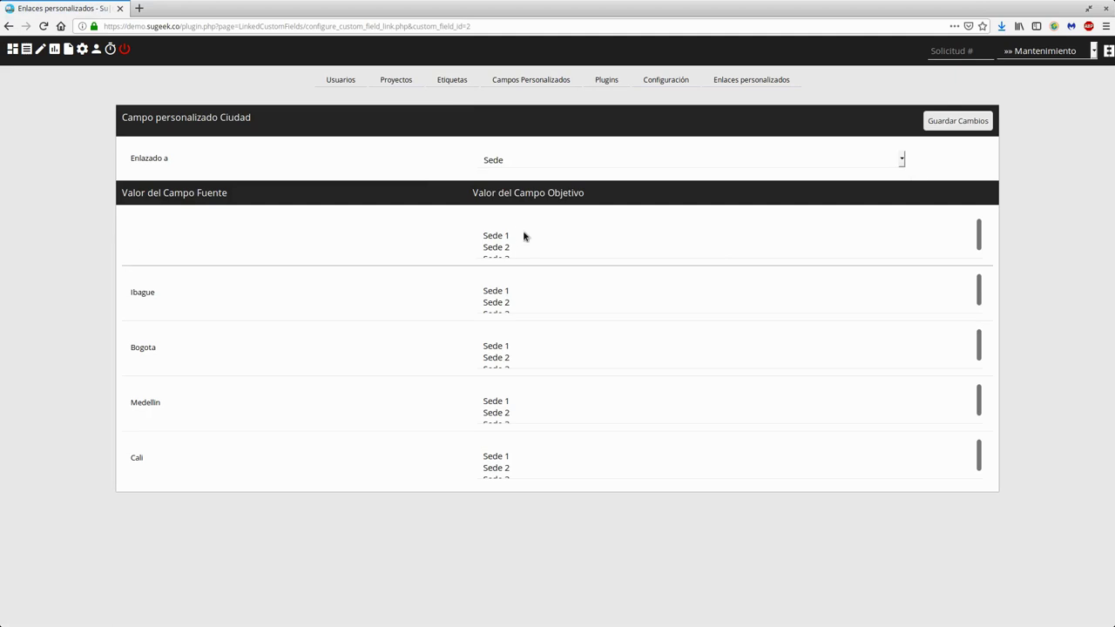
click(498, 228)
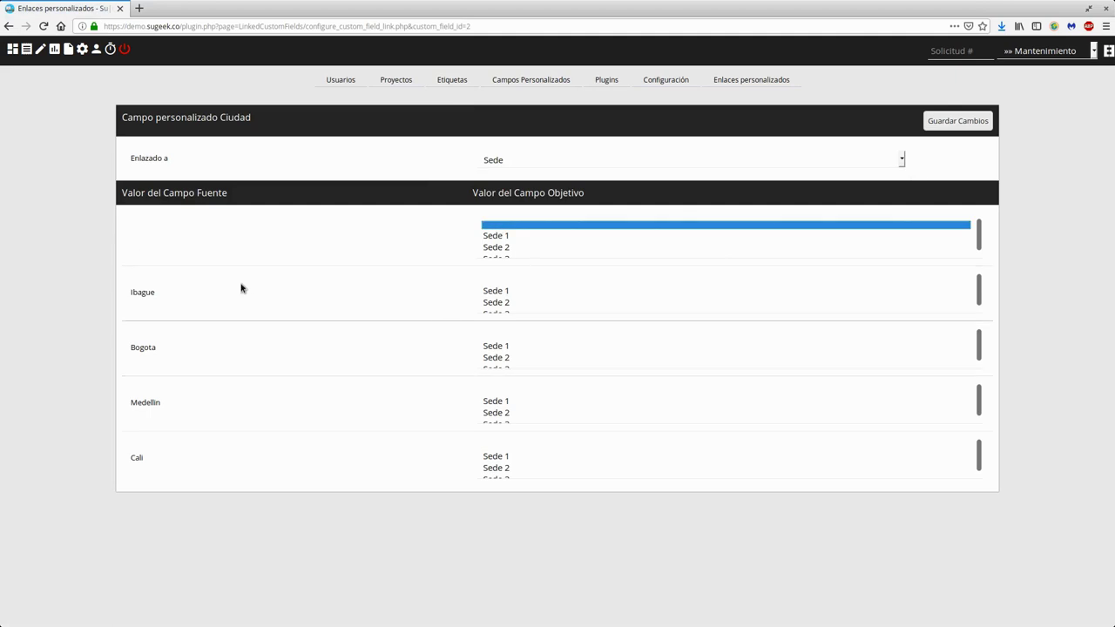
click(490, 292)
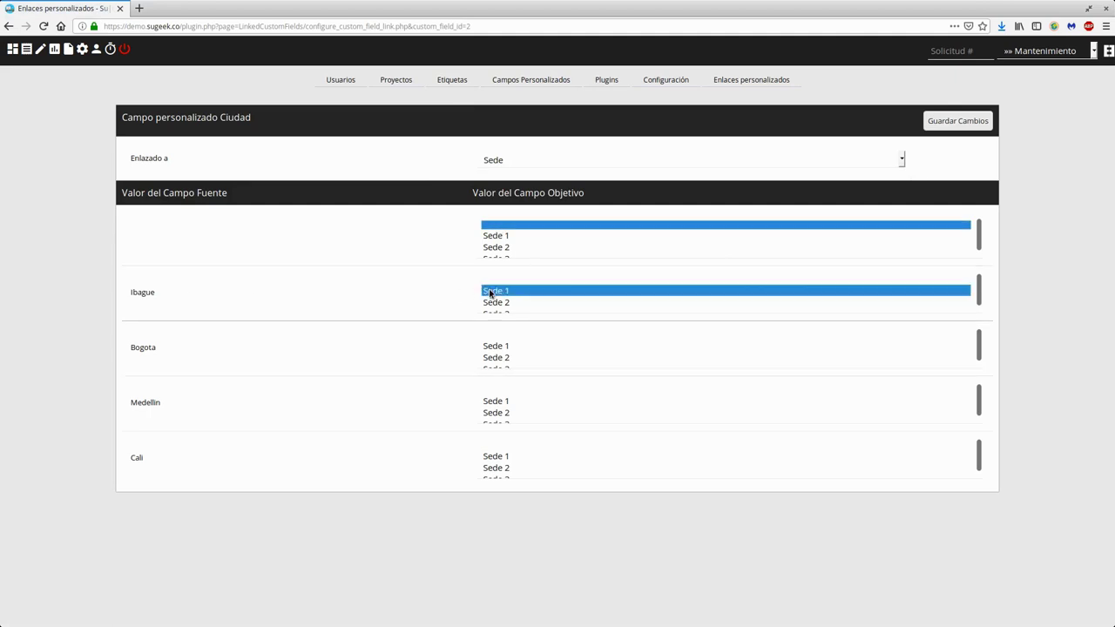
click(502, 456)
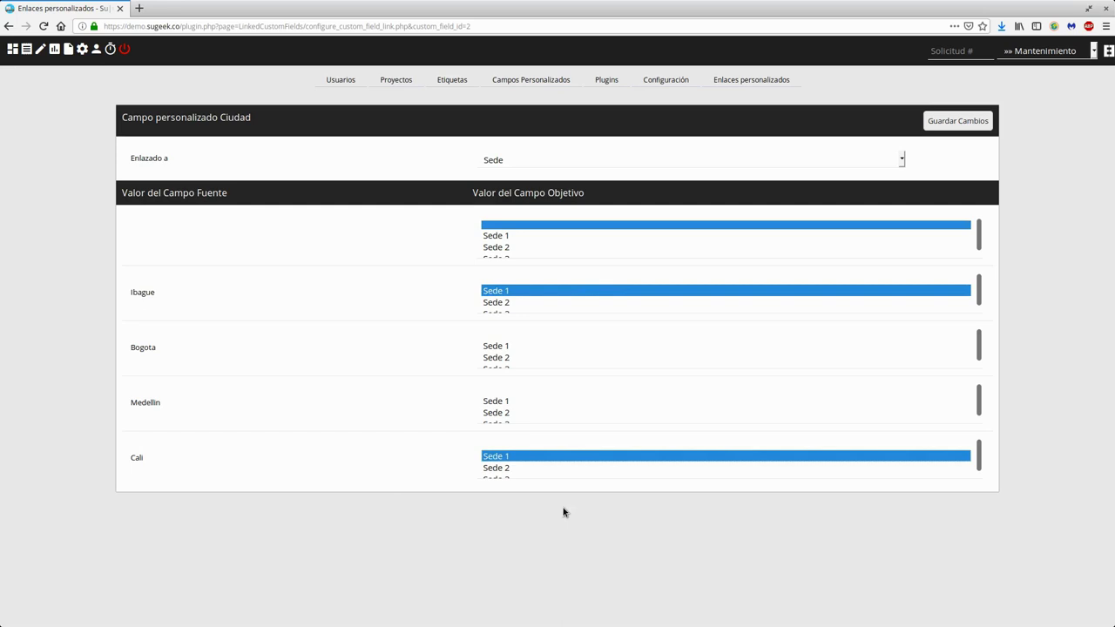
Step: Map Bogota to Sede 1, Sede 2 and Sede 3, map Medellin to Sede 1 and Sede 2, and save the link
click(496, 346)
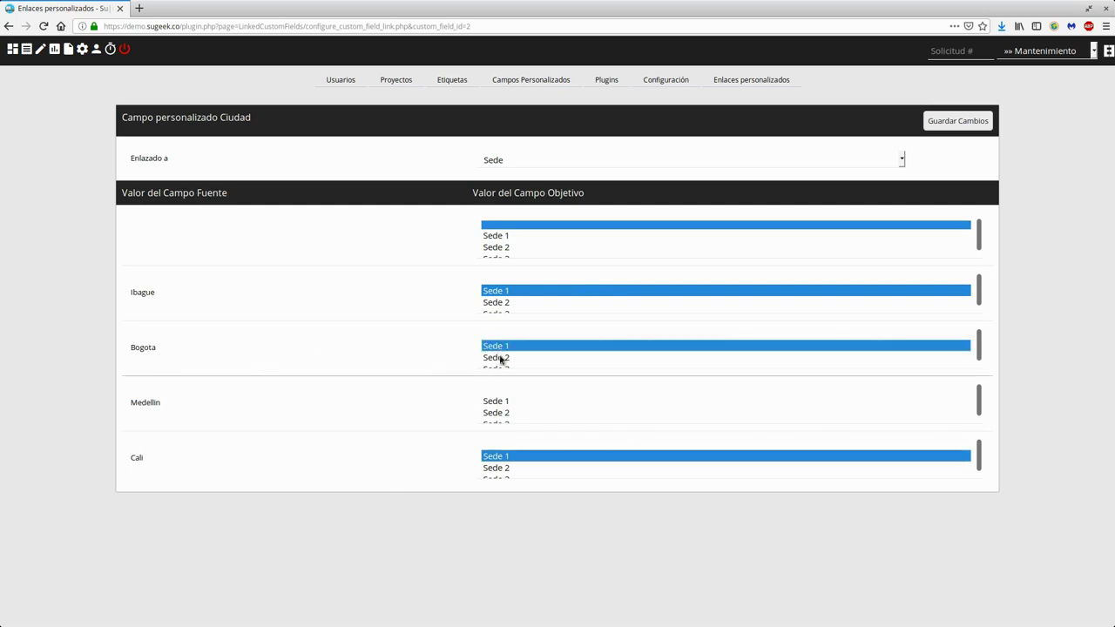
click(501, 358)
drag(508, 355, 513, 368)
click(393, 352)
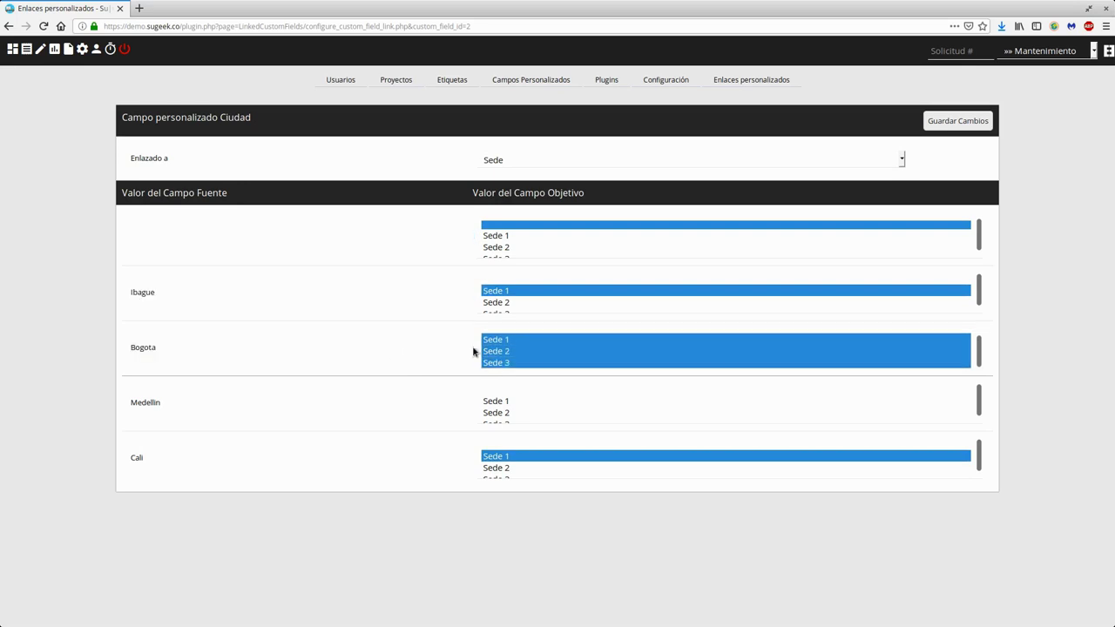
drag(495, 405, 449, 424)
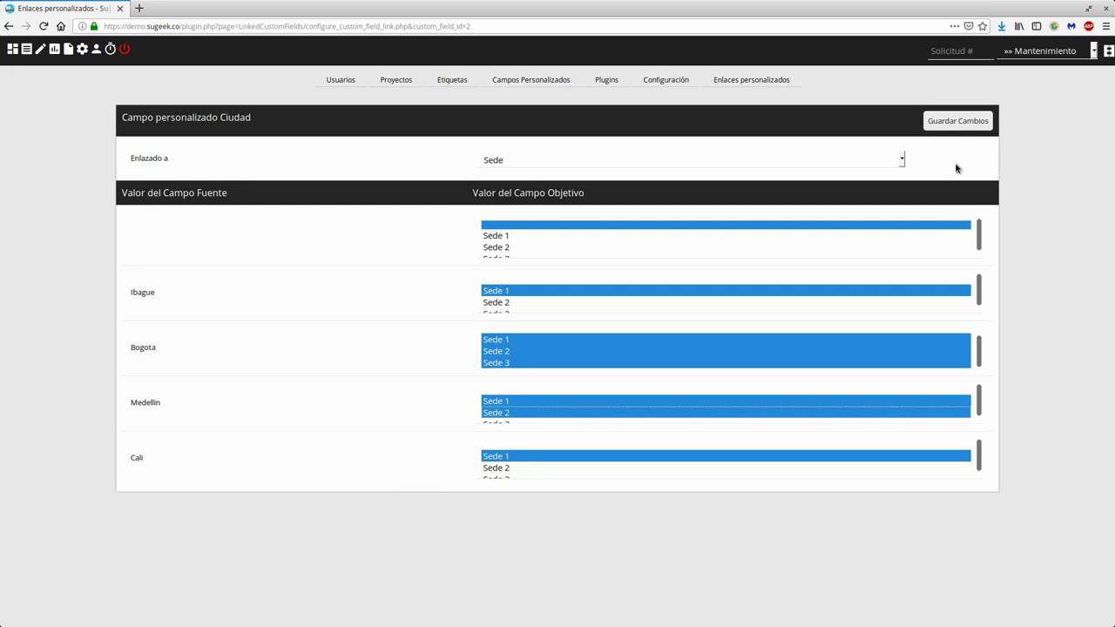
click(957, 122)
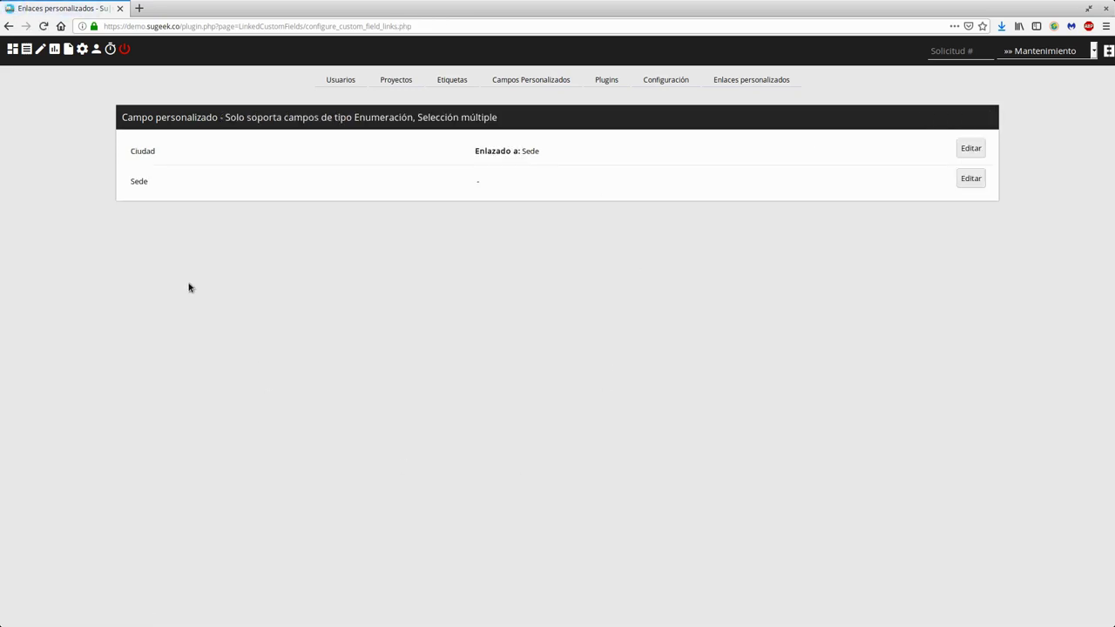
Step: Open a new request report and check which Sede options are offered while Ciudad is blank
click(40, 50)
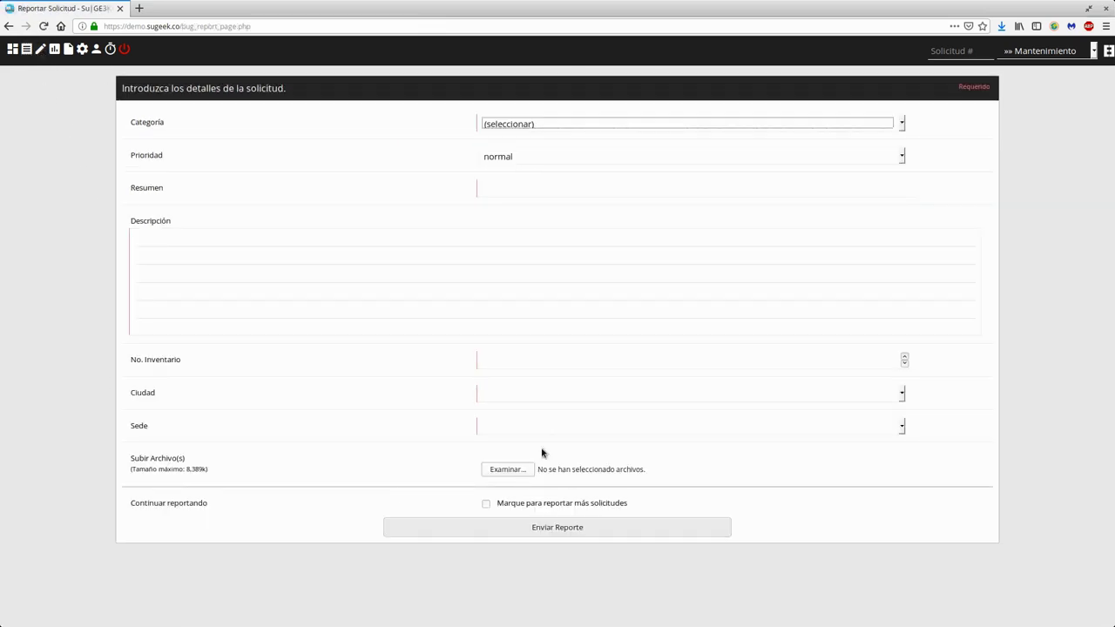
click(540, 424)
click(540, 424)
click(540, 424)
click(540, 425)
click(540, 425)
click(527, 396)
click(527, 396)
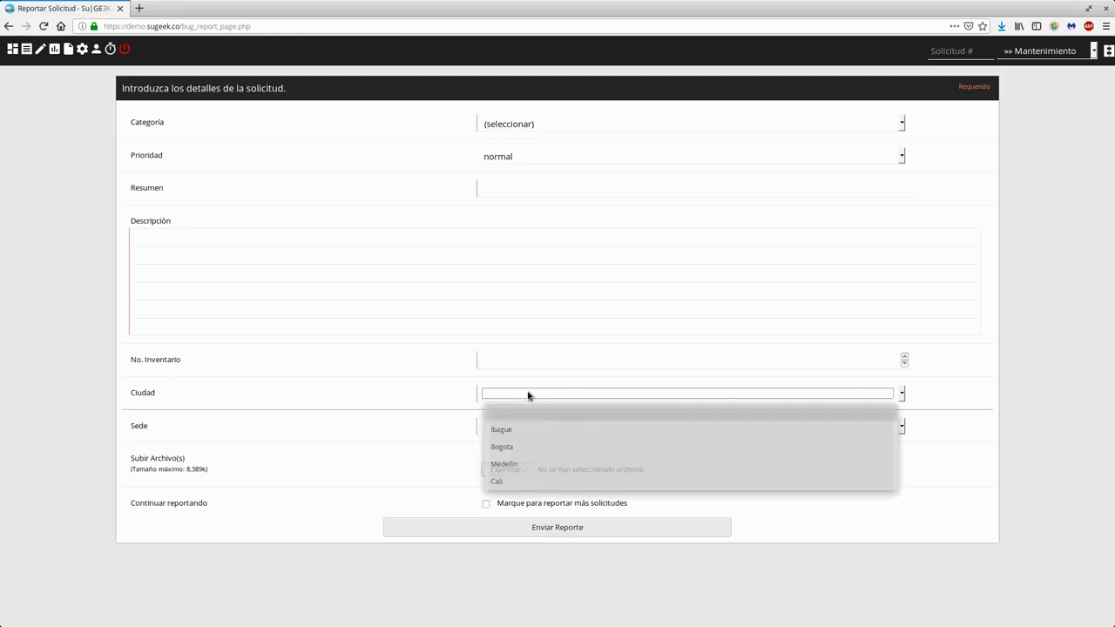
click(528, 395)
click(493, 433)
click(500, 433)
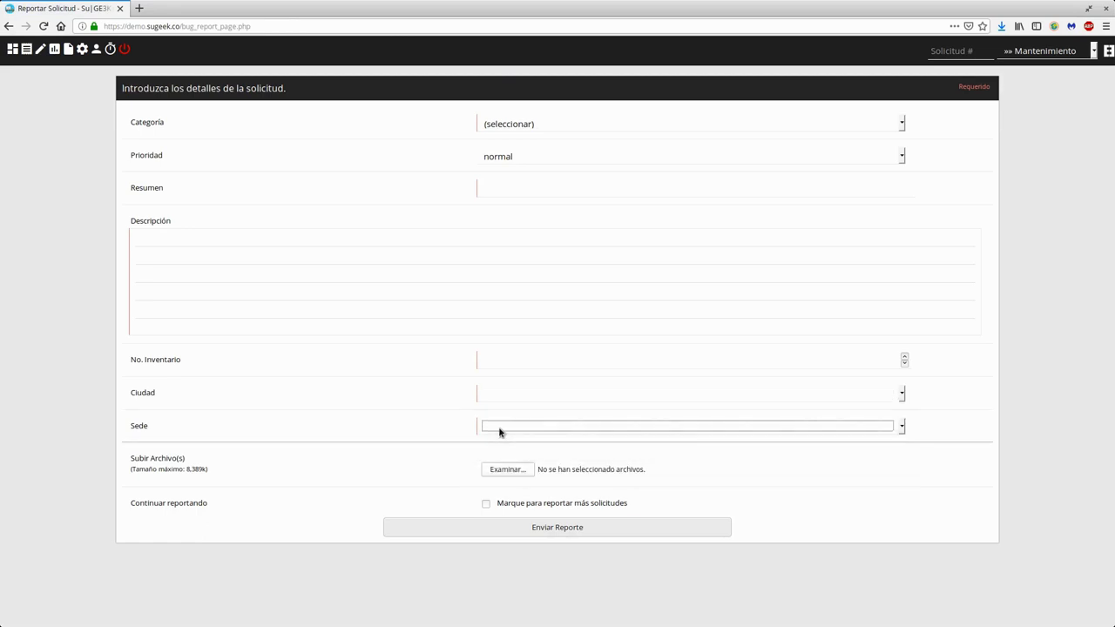
Step: Choose Ibague and then Bogota as Ciudad, checking the Sede options offered for each city
click(525, 397)
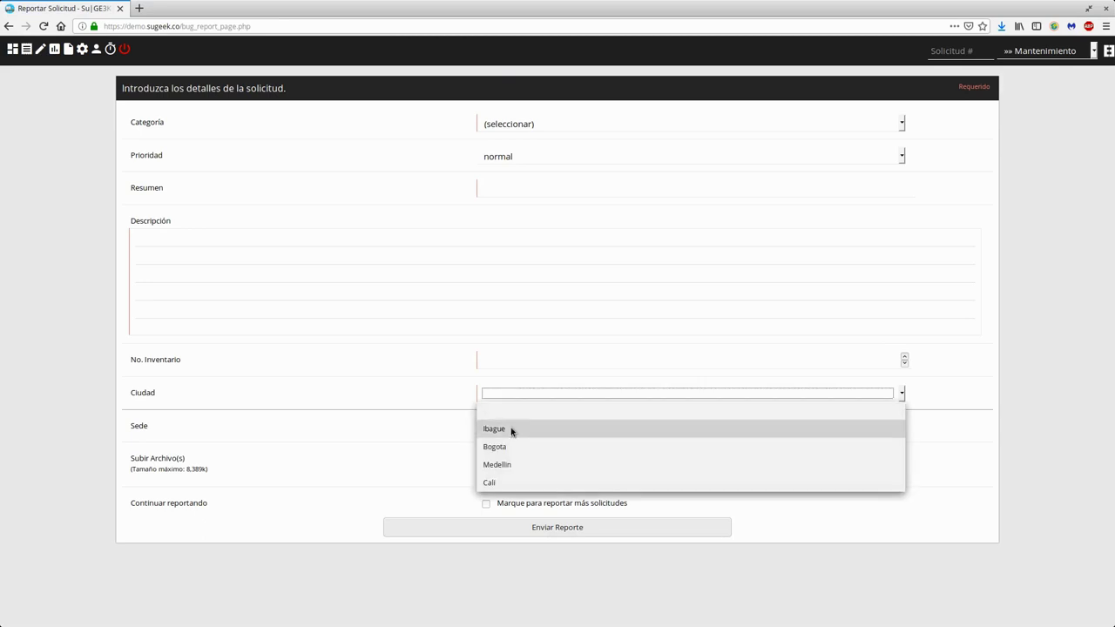
click(521, 428)
click(528, 426)
click(469, 430)
click(518, 398)
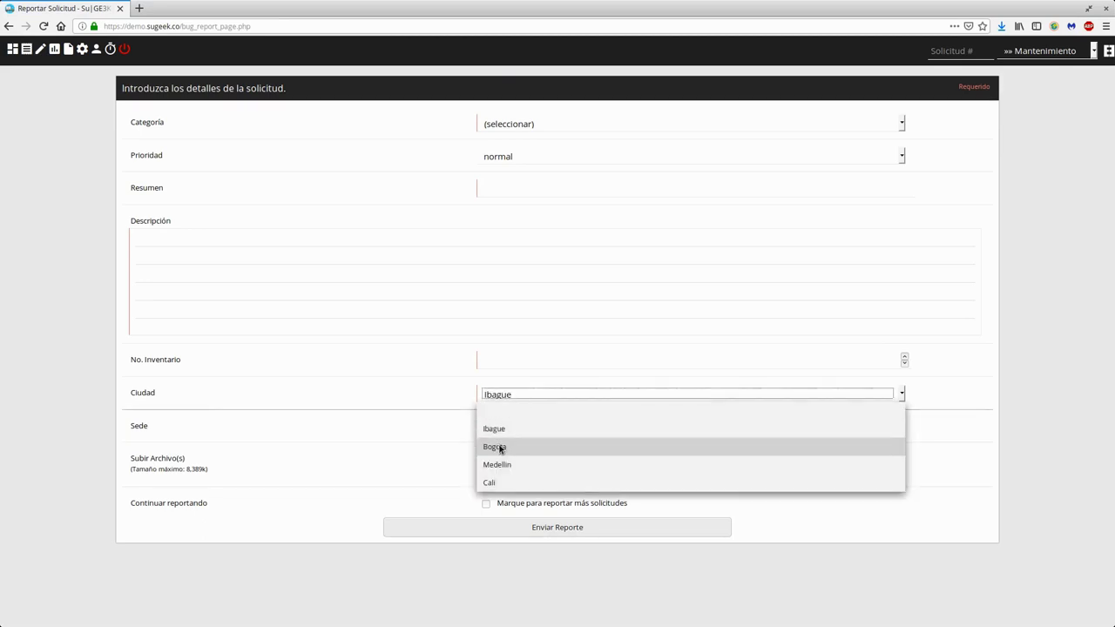
click(499, 449)
click(538, 428)
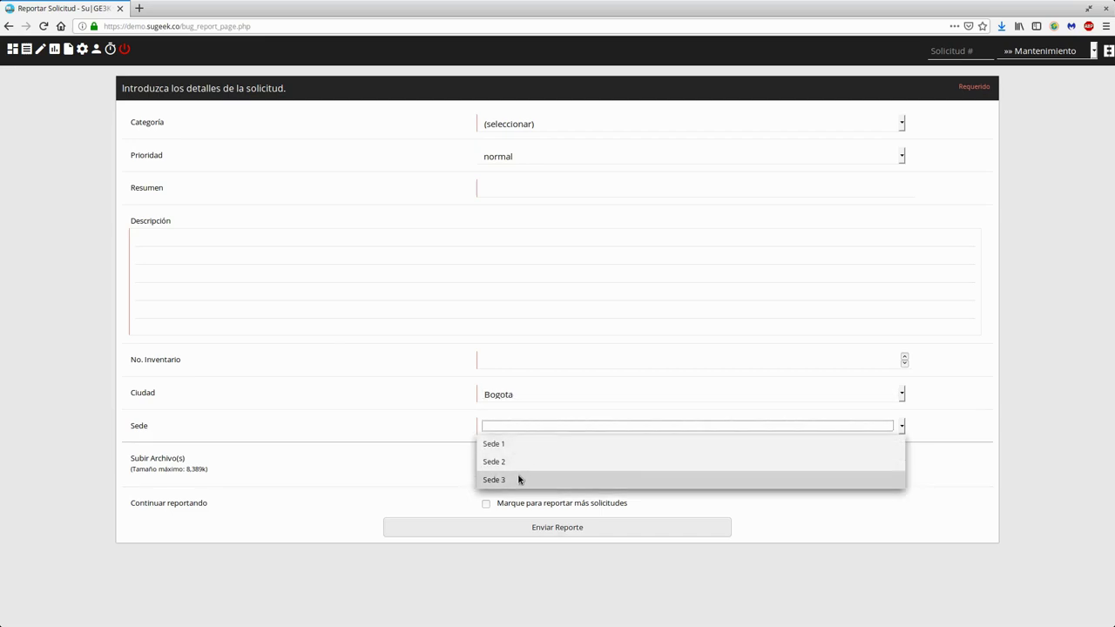
click(405, 377)
Step: Choose Medellin and then Cali as Ciudad, checking the Sede options offered for each city
click(520, 394)
click(513, 464)
click(529, 428)
click(393, 390)
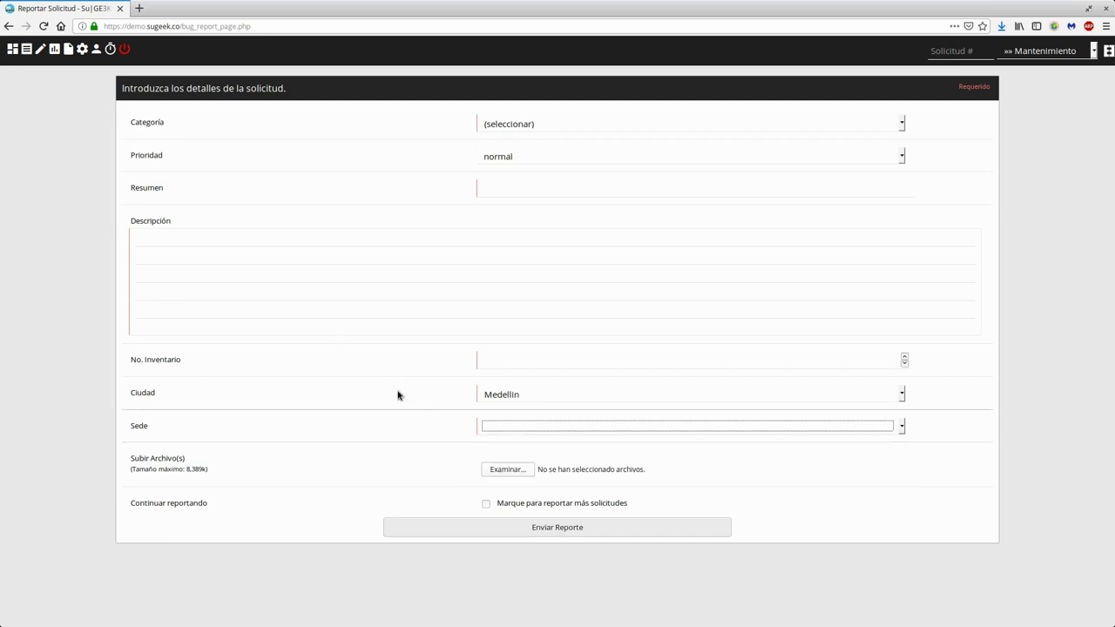
click(494, 397)
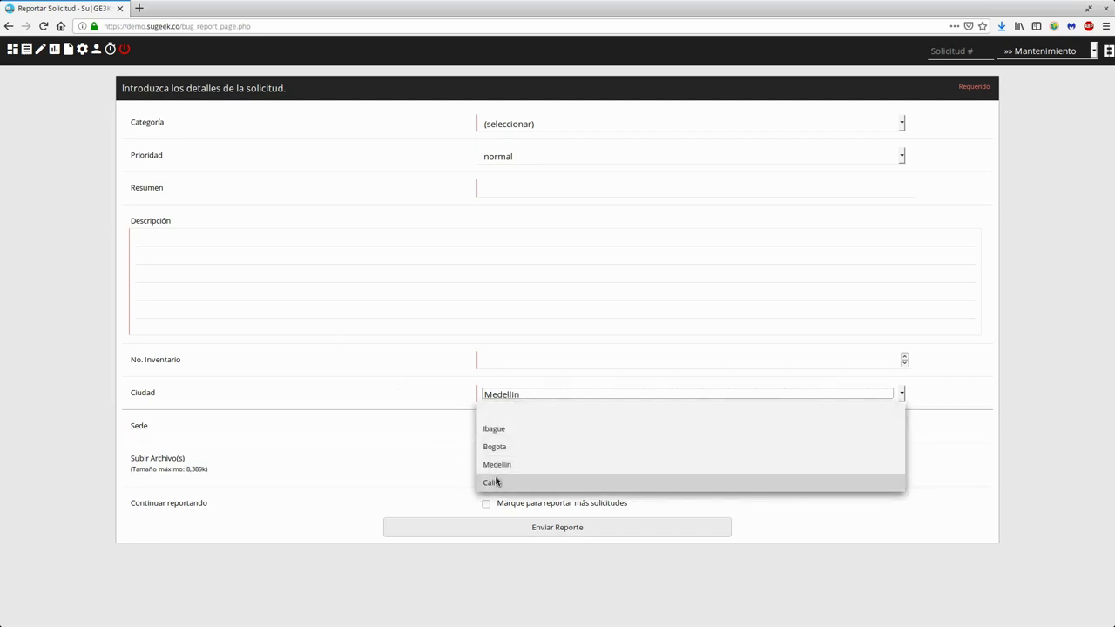
click(494, 482)
click(505, 427)
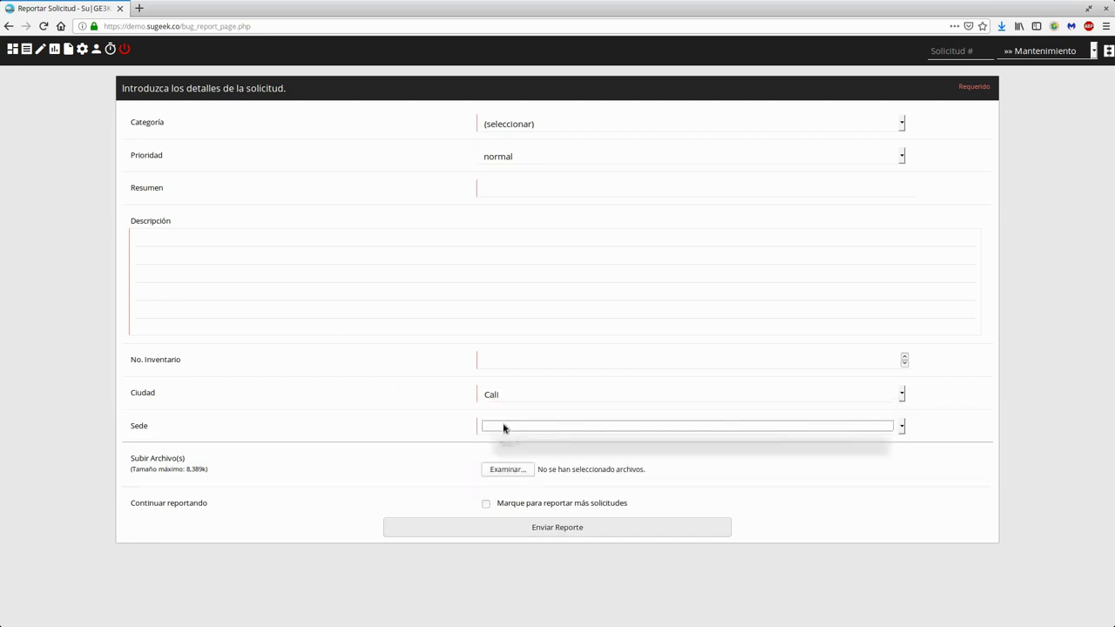
click(386, 422)
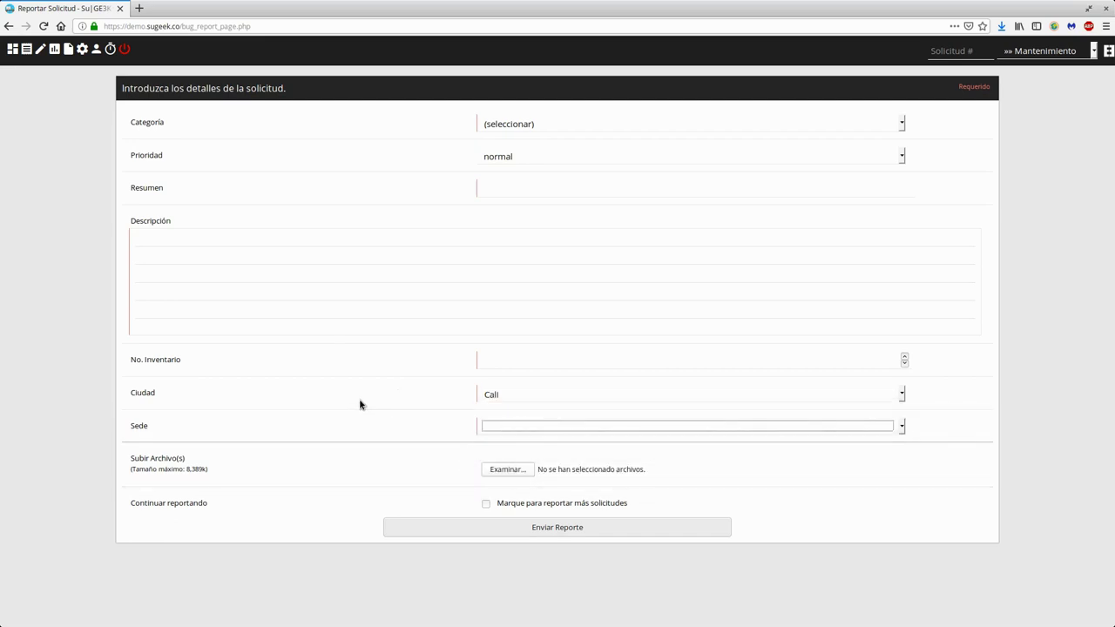
Step: Return to the overview of custom field links in the administration area
click(82, 49)
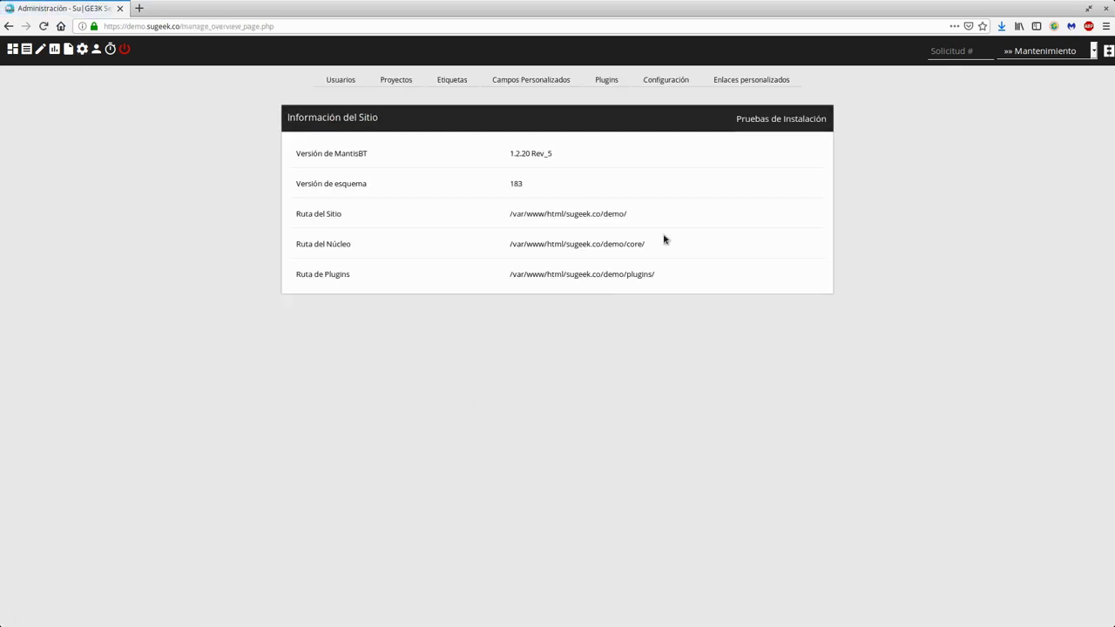
click(740, 85)
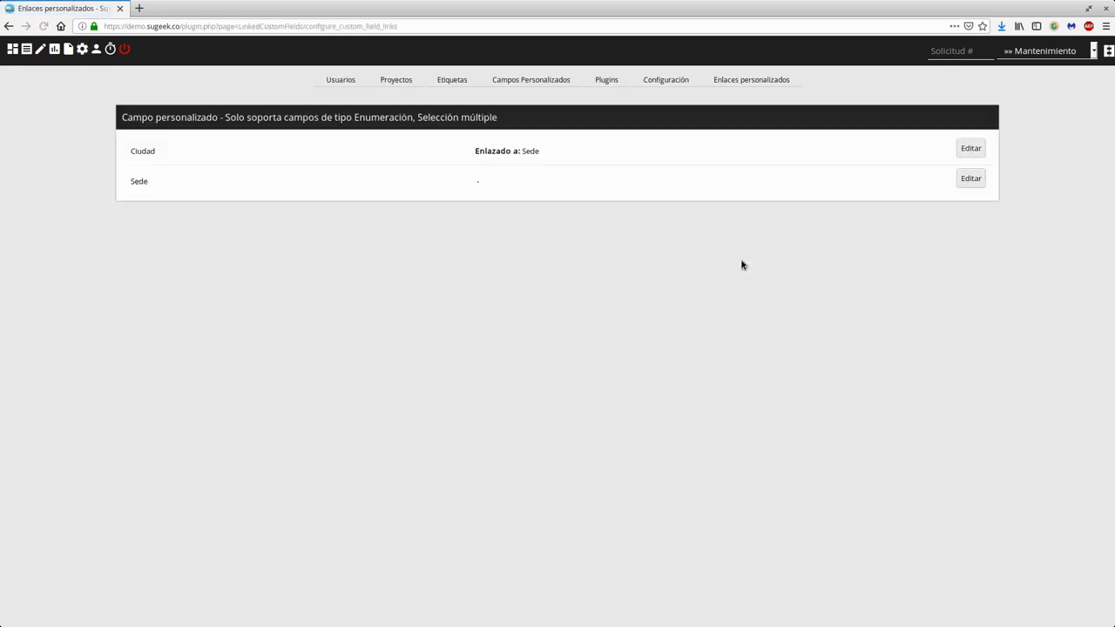